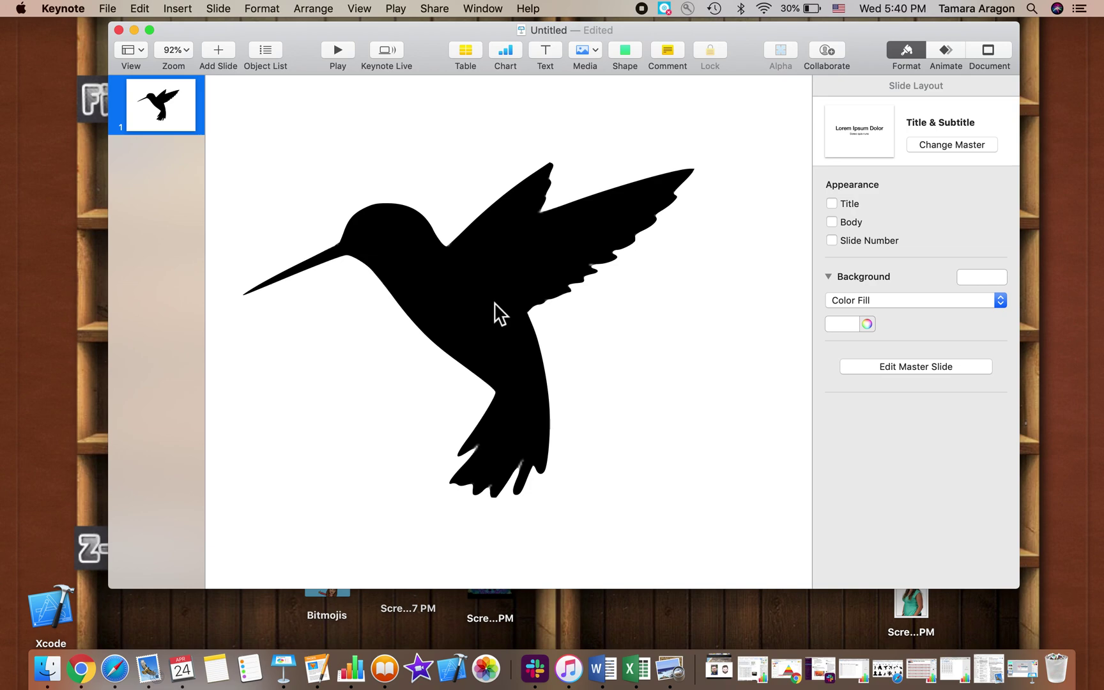
Nudge the black hummingbird image slightly right toward the slide's centre
{"action": "left_click", "coordinate": [462, 307]}
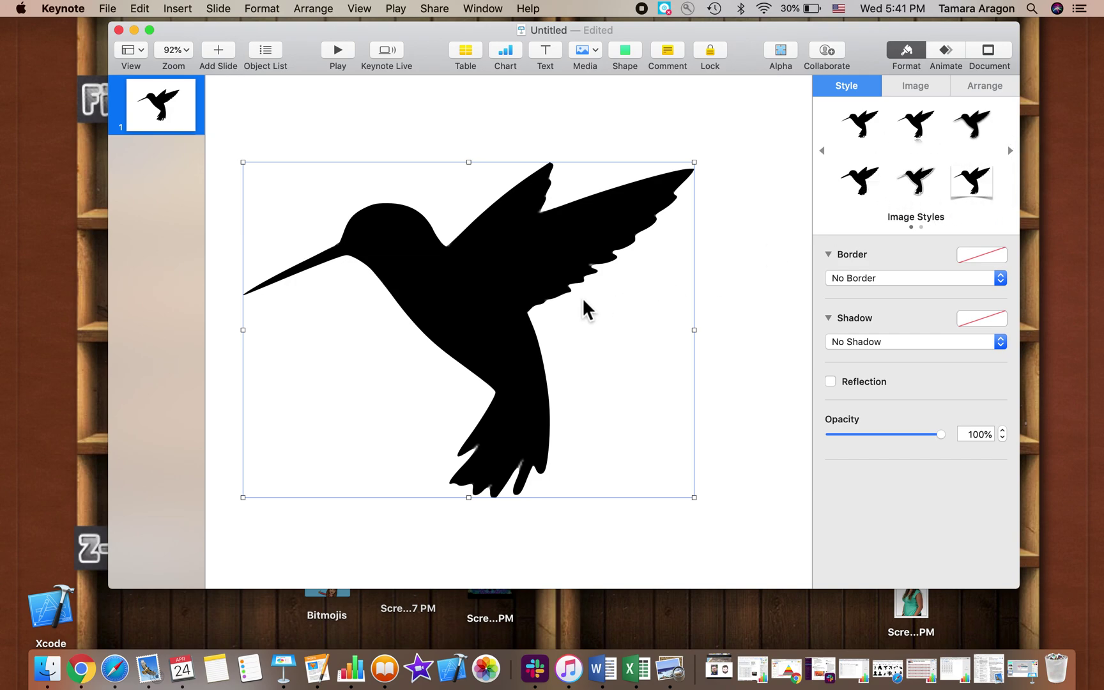
{"action": "left_click_drag", "start_coordinate": [480, 300], "coordinate": [504, 291]}
{"action": "right_click", "coordinate": [504, 291]}
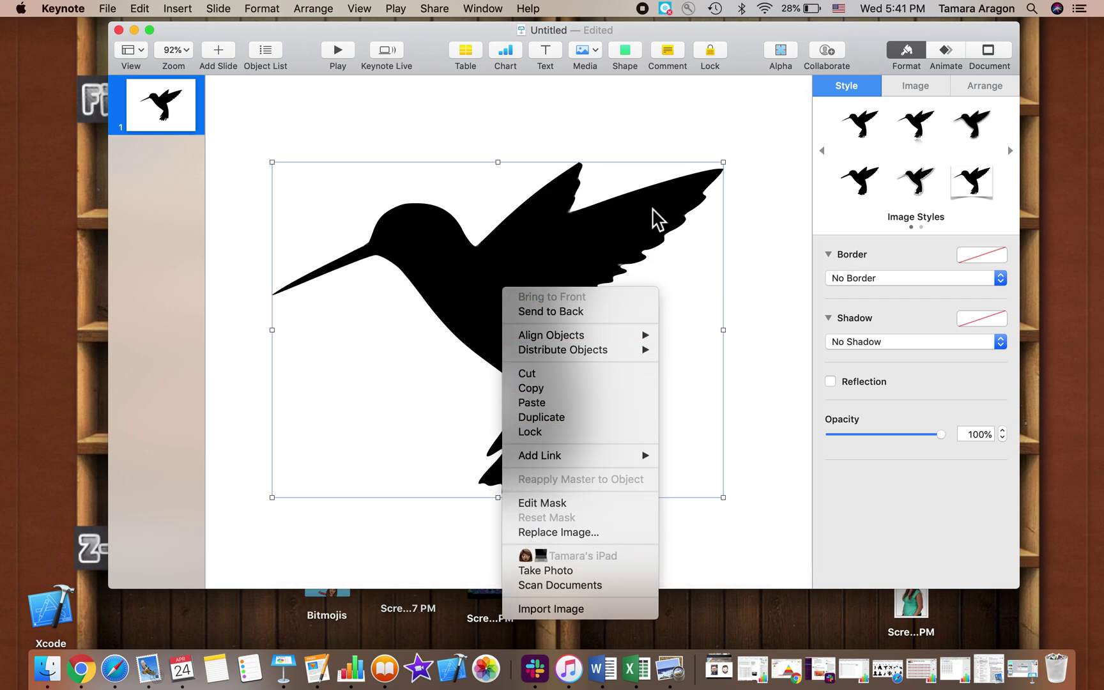
{"action": "left_click", "coordinate": [627, 165]}
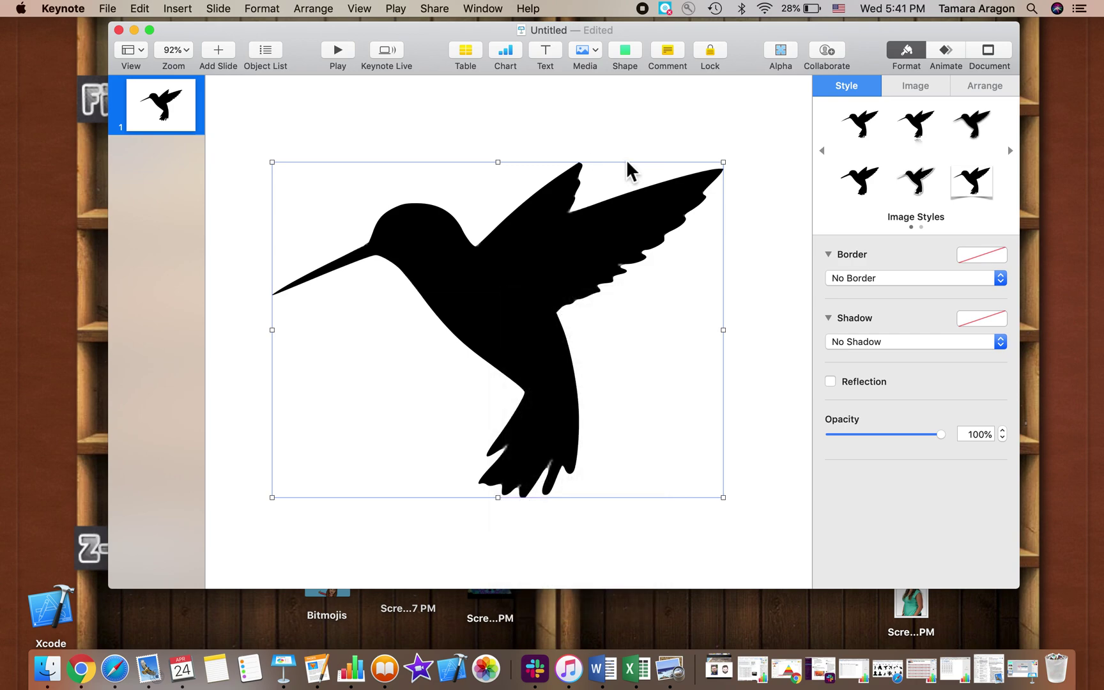
{"action": "left_click", "coordinate": [587, 132]}
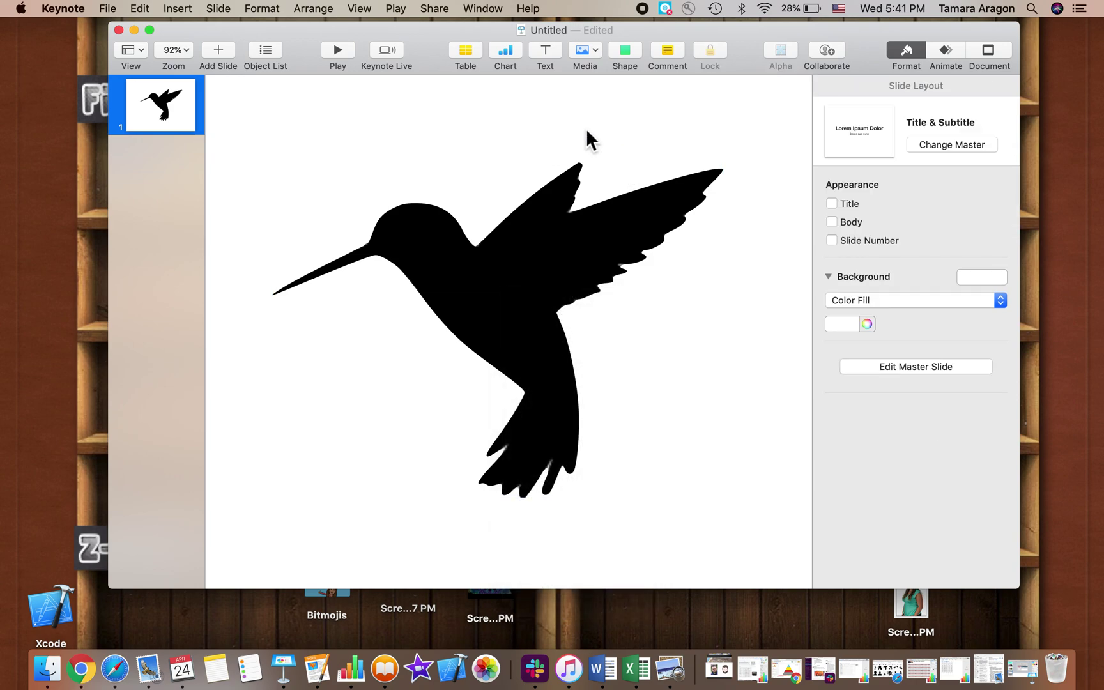
Lower the hummingbird image's opacity to about 47% so it appears grey
{"action": "left_click", "coordinate": [549, 239]}
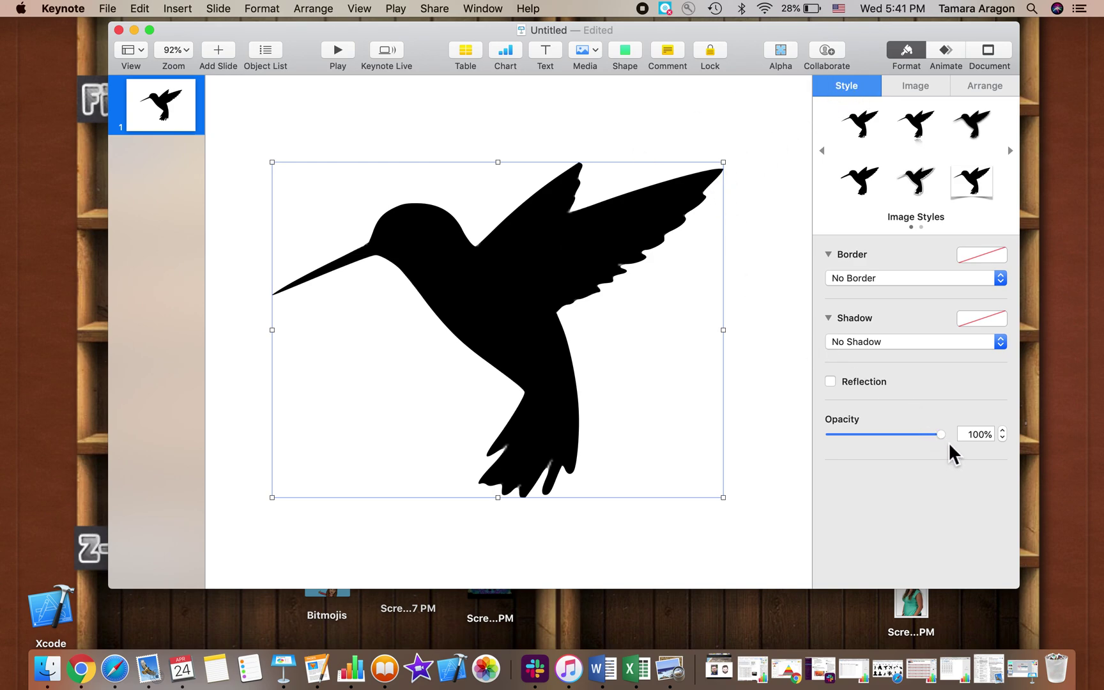
{"action": "left_click_drag", "start_coordinate": [944, 435], "coordinate": [883, 434]}
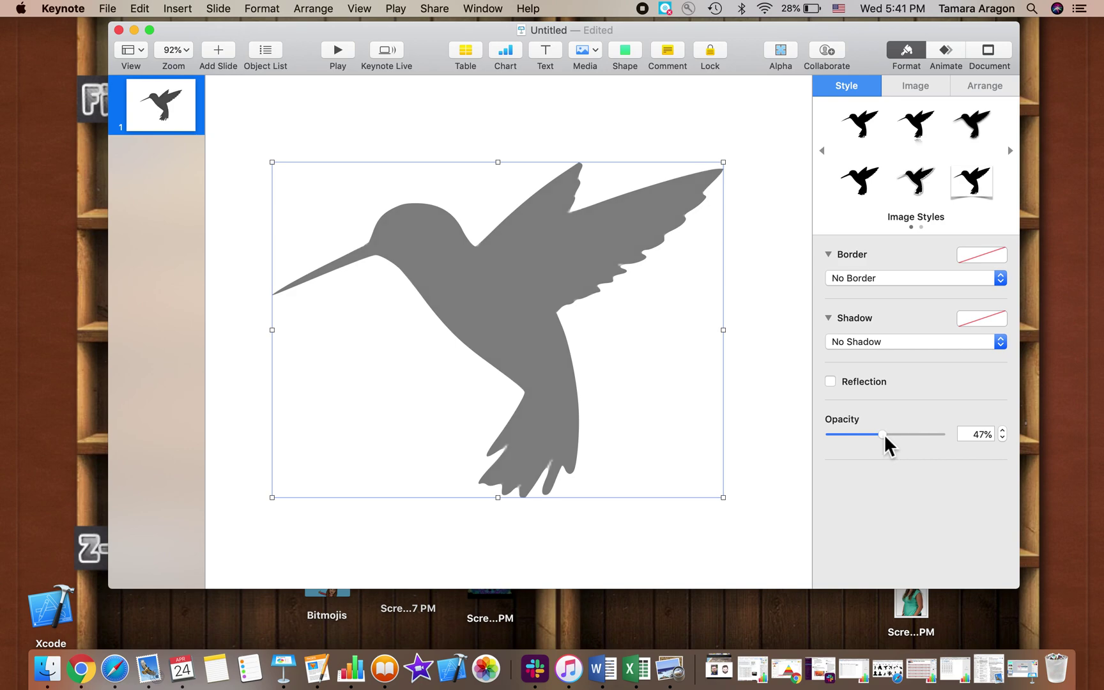
{"action": "left_click", "coordinate": [614, 136]}
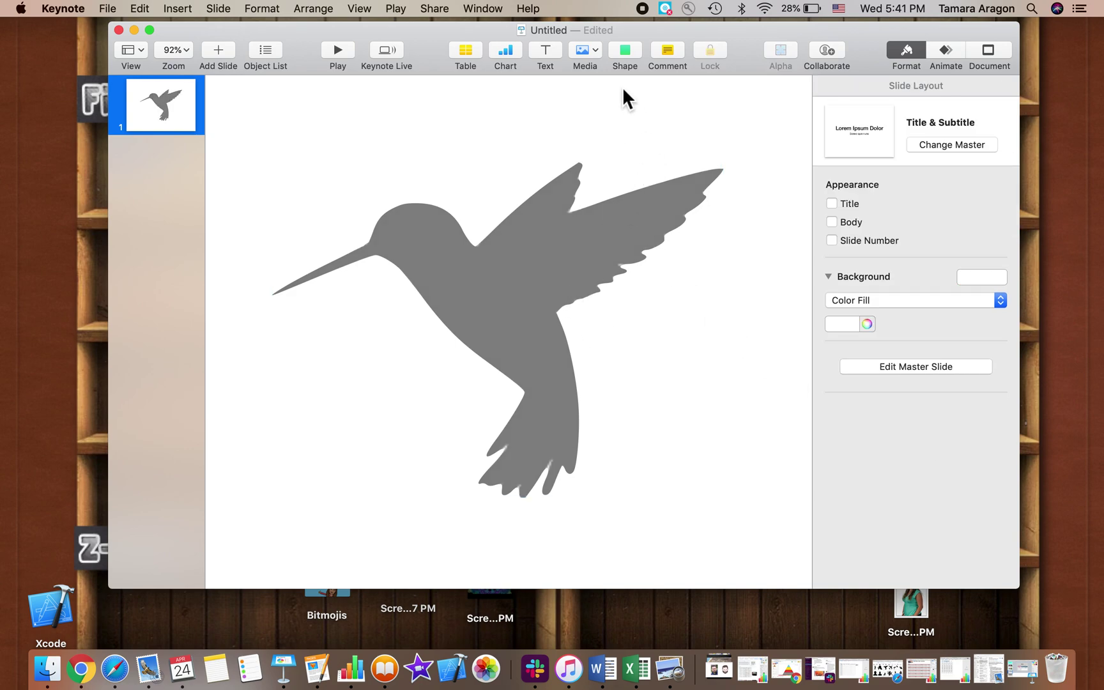
{"action": "left_click", "coordinate": [627, 51]}
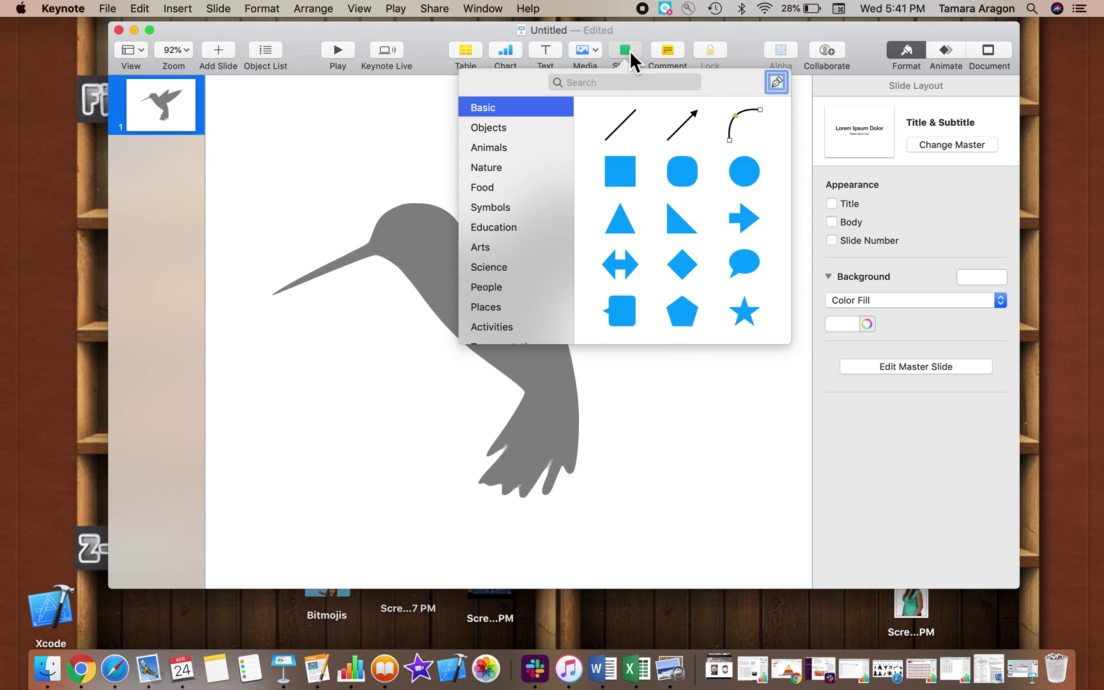
Switch to the pen drawing tool and zoom to 208% around the bird's neck
{"action": "left_click", "coordinate": [777, 82]}
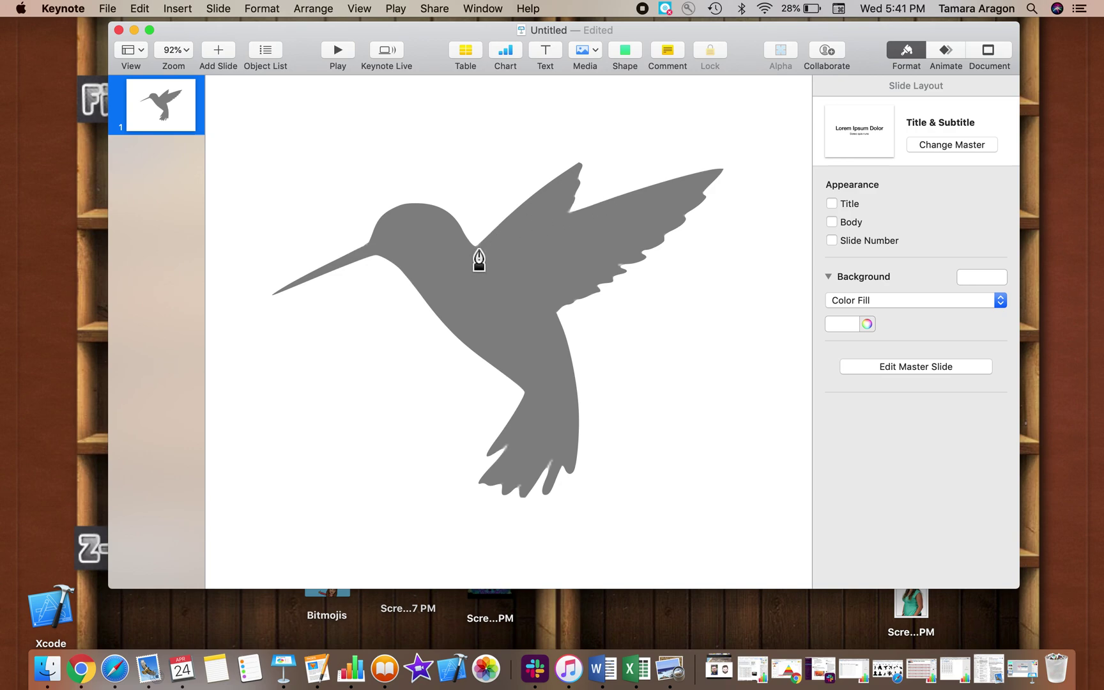
{"action": "scroll", "coordinate": [480, 261], "scroll_direction": "up", "scroll_amount": 5}
{"action": "scroll", "coordinate": [499, 252], "scroll_direction": "up", "scroll_amount": 5}
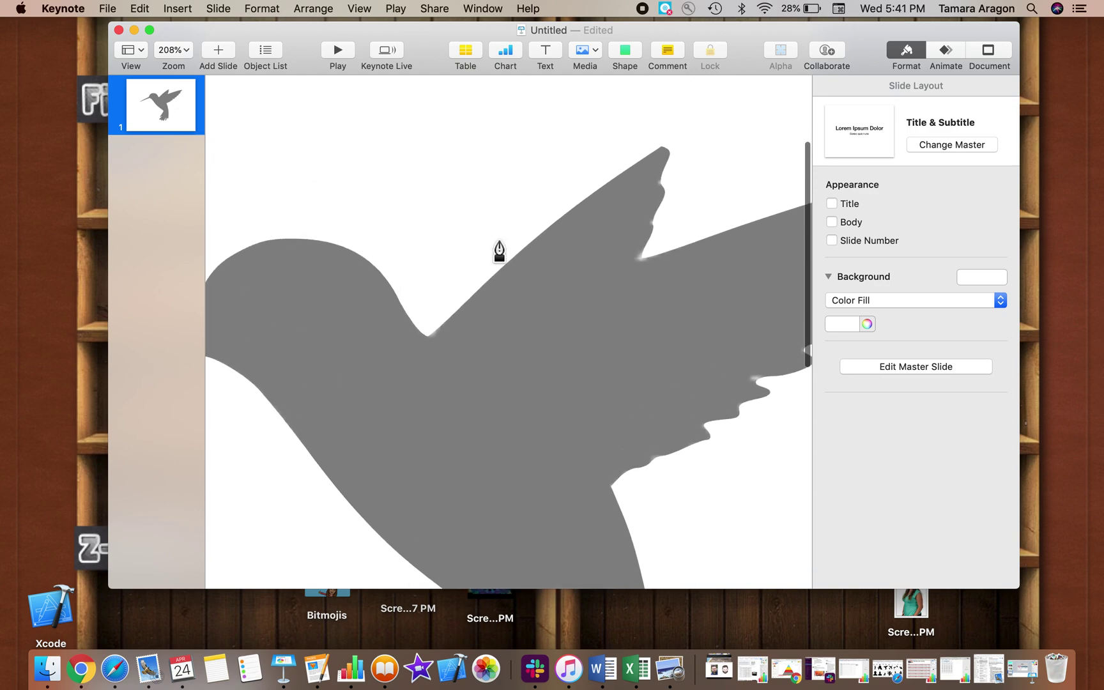
Trace points from the neck up the top wing edge to the tip and notch
{"action": "left_click", "coordinate": [421, 347]}
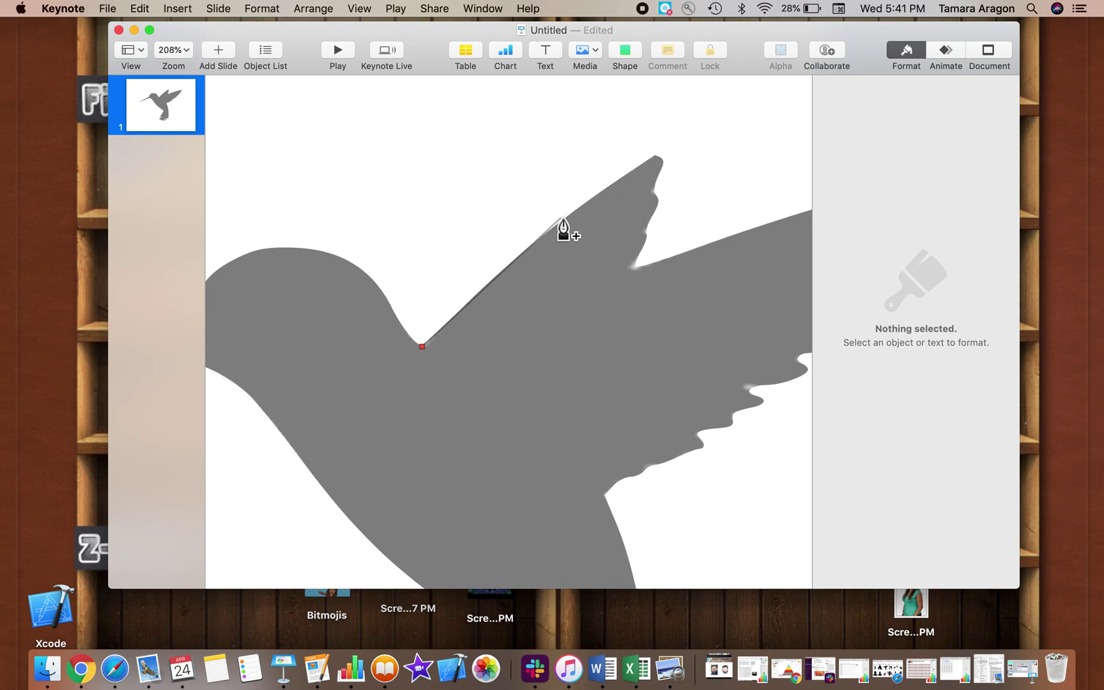
{"action": "left_click", "coordinate": [546, 234]}
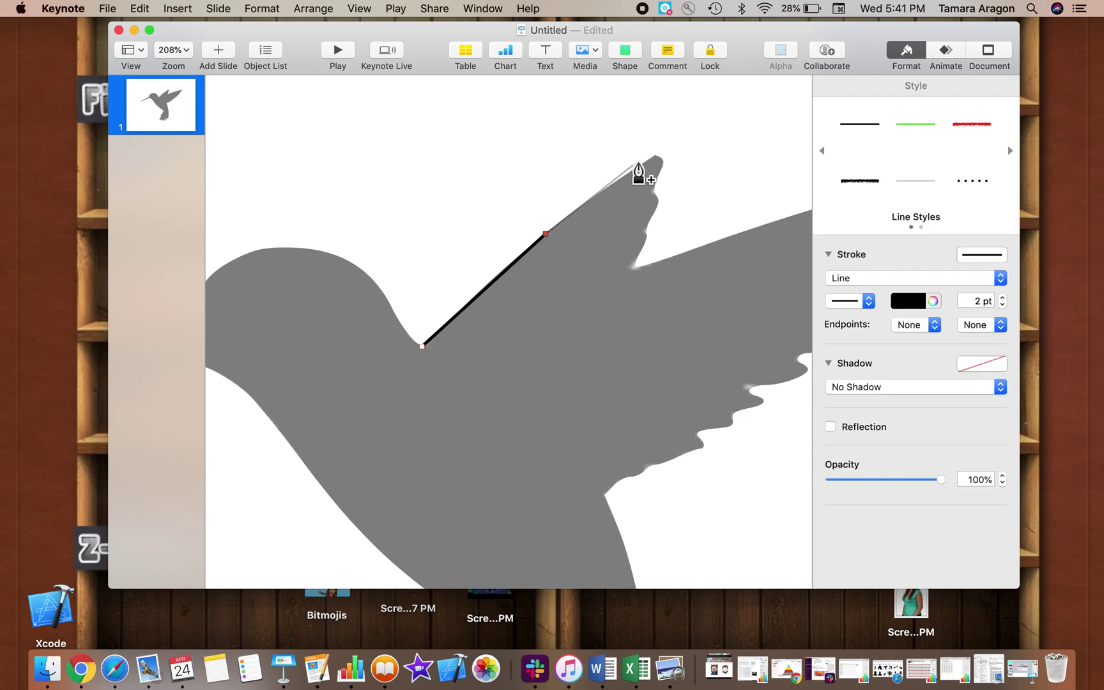
{"action": "left_click", "coordinate": [655, 156]}
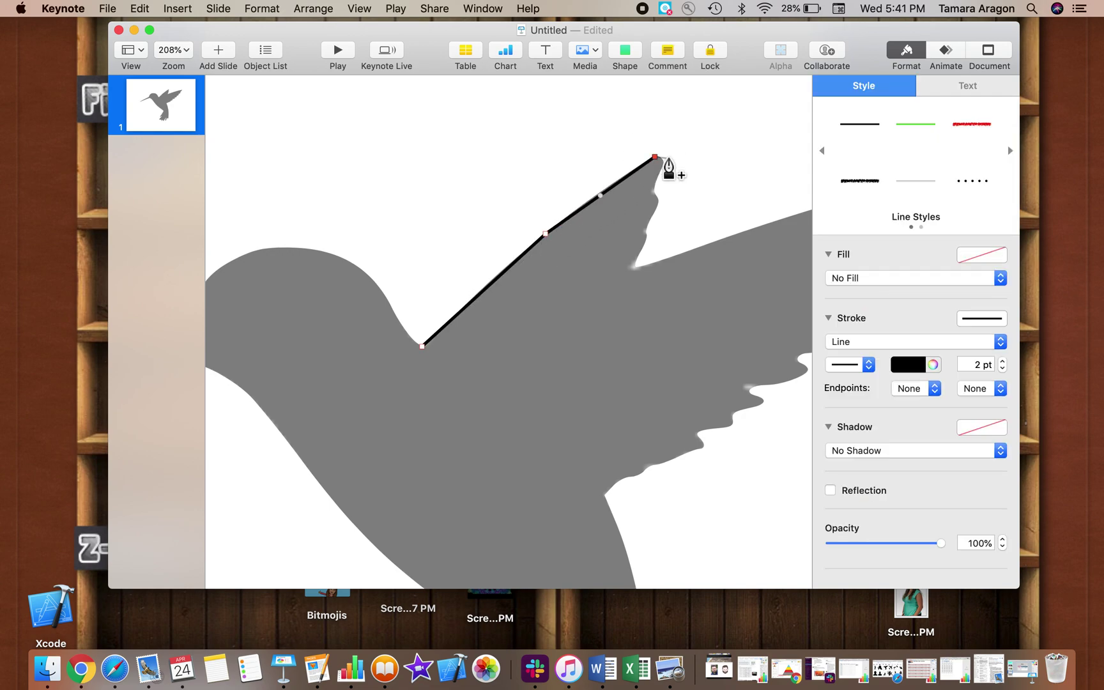
{"action": "left_click", "coordinate": [657, 199]}
{"action": "left_click", "coordinate": [646, 231]}
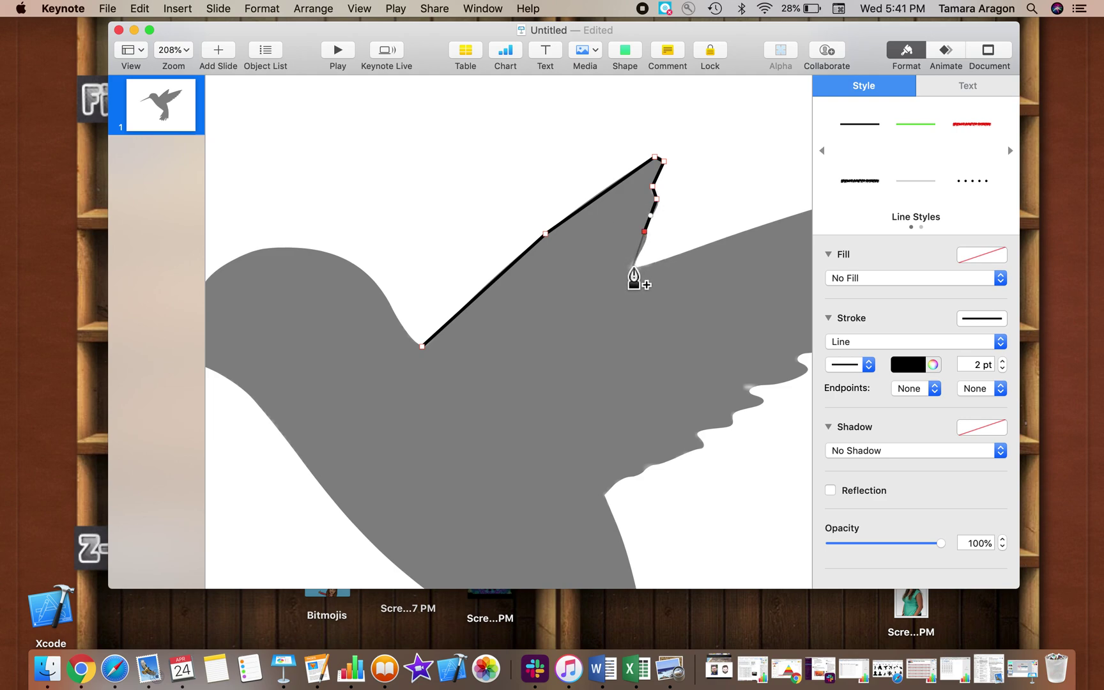
{"action": "left_click", "coordinate": [636, 268]}
Trace the far wing's top edge, its tip and the first feather notch
{"action": "scroll", "coordinate": [636, 276], "scroll_direction": "right", "scroll_amount": 5}
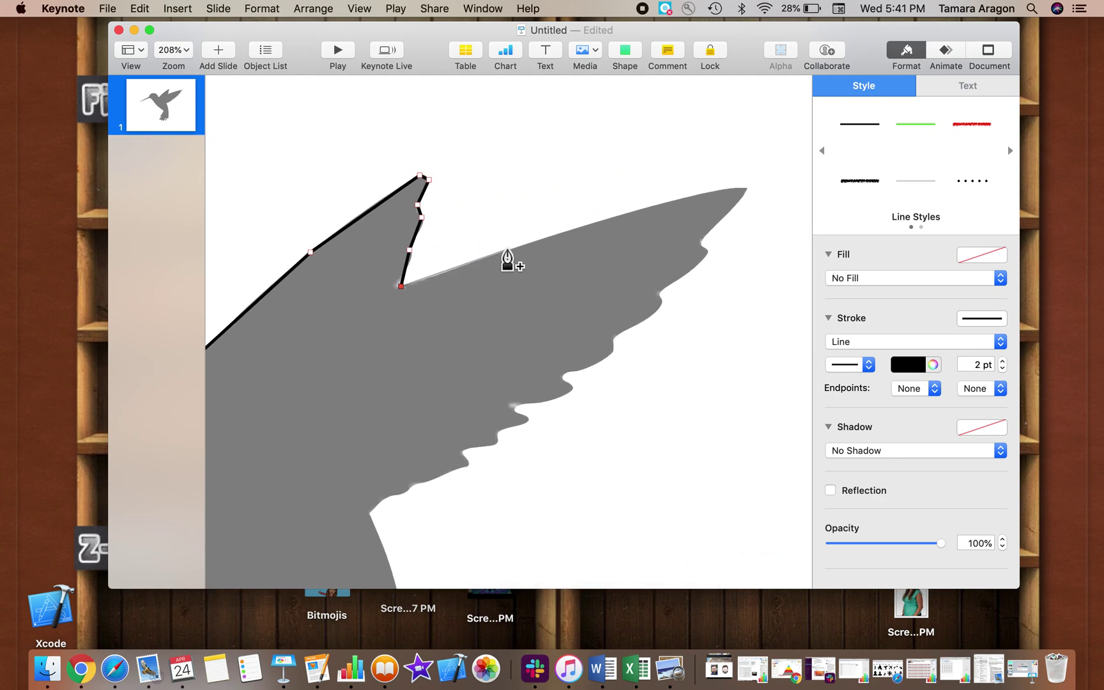
{"action": "left_click", "coordinate": [505, 251]}
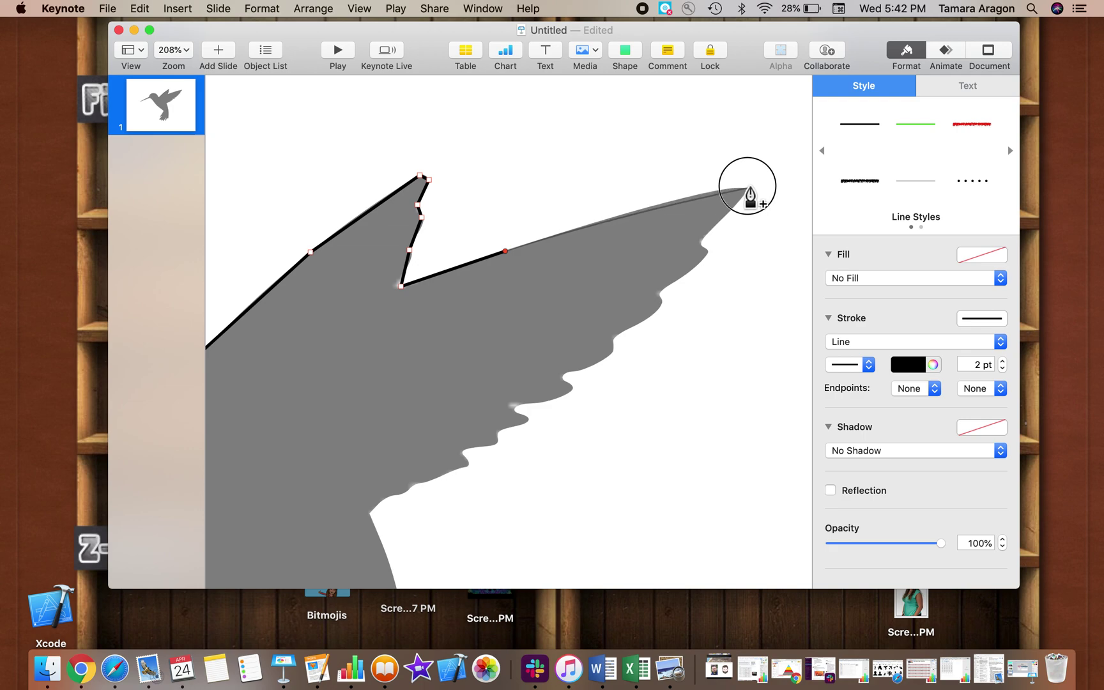
{"action": "left_click", "coordinate": [749, 188]}
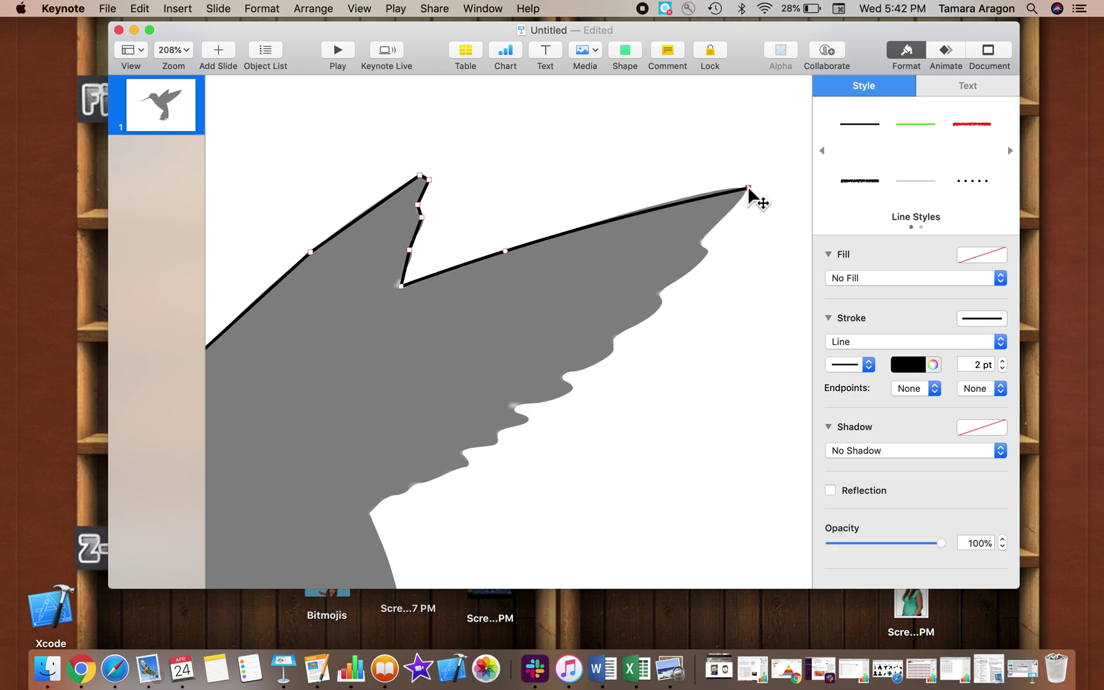
{"action": "left_click", "coordinate": [697, 243]}
{"action": "left_click", "coordinate": [712, 255]}
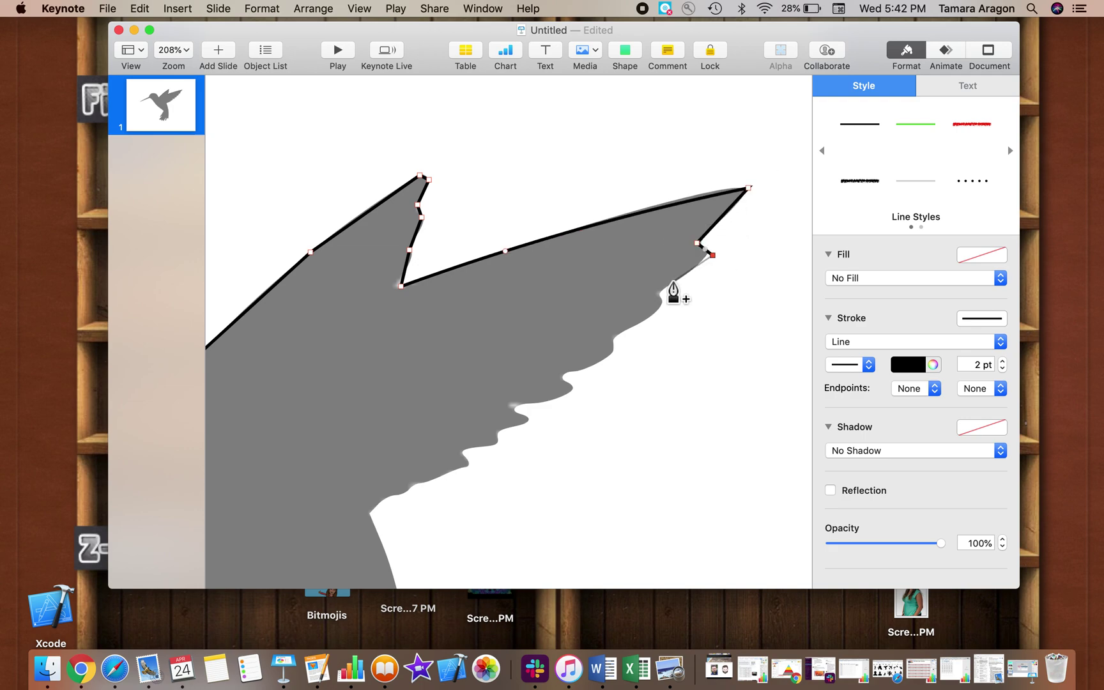
Follow the jagged lower wing edge with a zigzag of outline points
{"action": "left_click", "coordinate": [658, 292]}
{"action": "left_click", "coordinate": [665, 307]}
{"action": "left_click", "coordinate": [612, 334]}
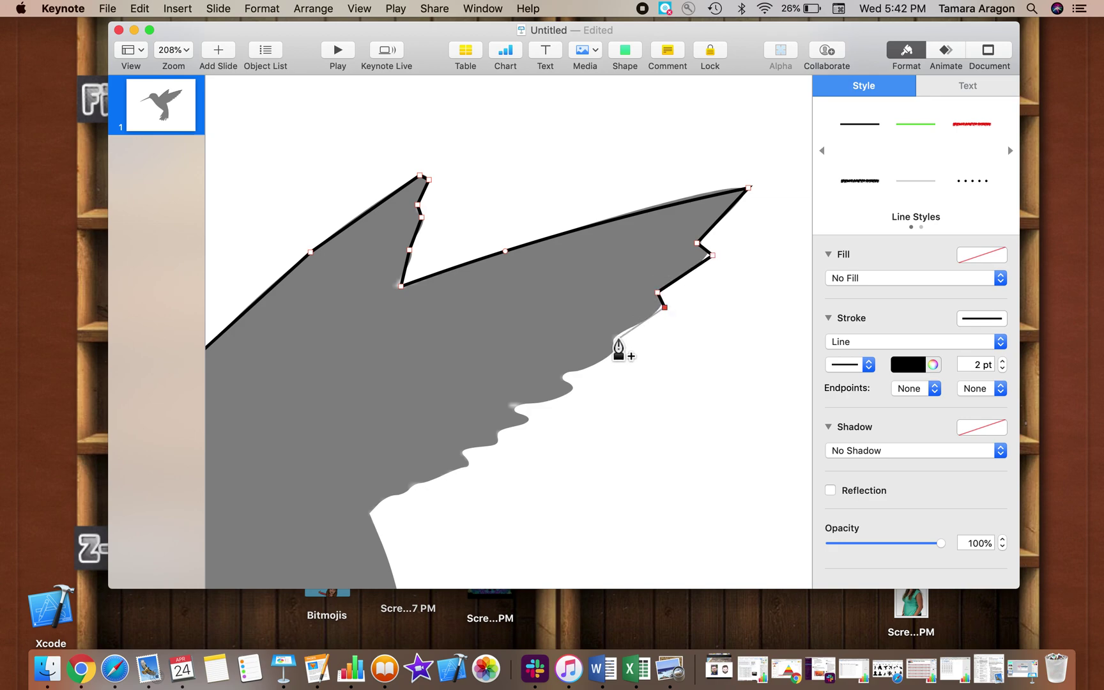
{"action": "left_click", "coordinate": [563, 375]}
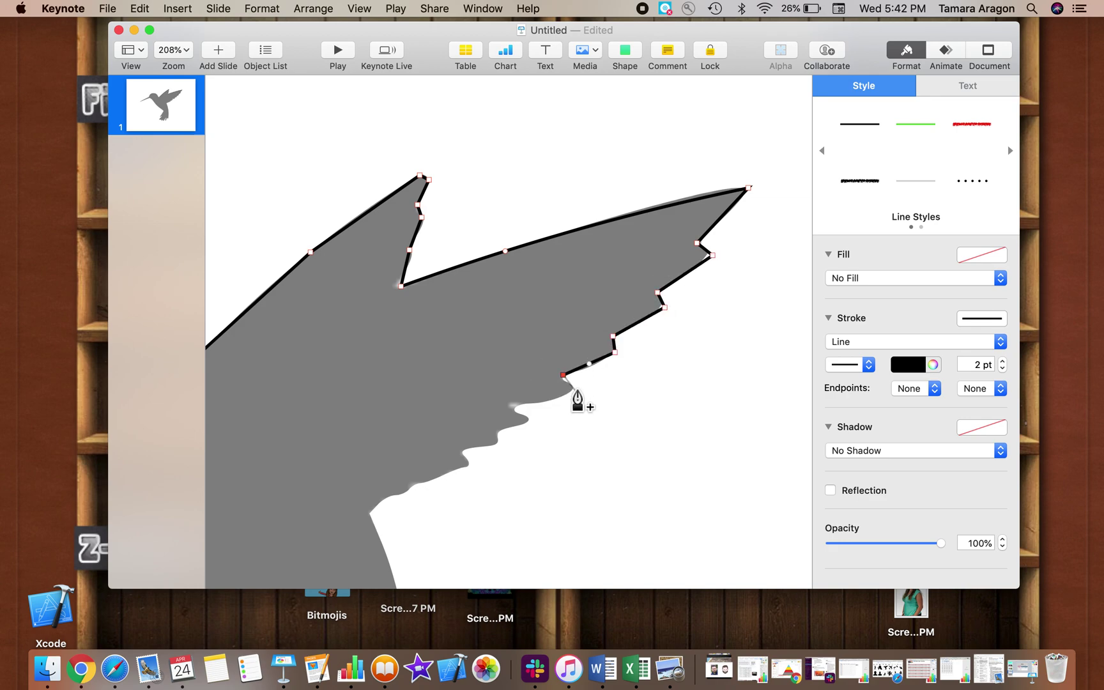
{"action": "left_click", "coordinate": [514, 407]}
{"action": "scroll", "coordinate": [521, 418], "scroll_direction": "down", "scroll_amount": 3}
{"action": "scroll", "coordinate": [521, 418], "scroll_direction": "left", "scroll_amount": 2}
{"action": "left_click", "coordinate": [586, 326]}
Trace the wing's underside to where it meets the body and down the body edge
{"action": "left_click", "coordinate": [554, 337]}
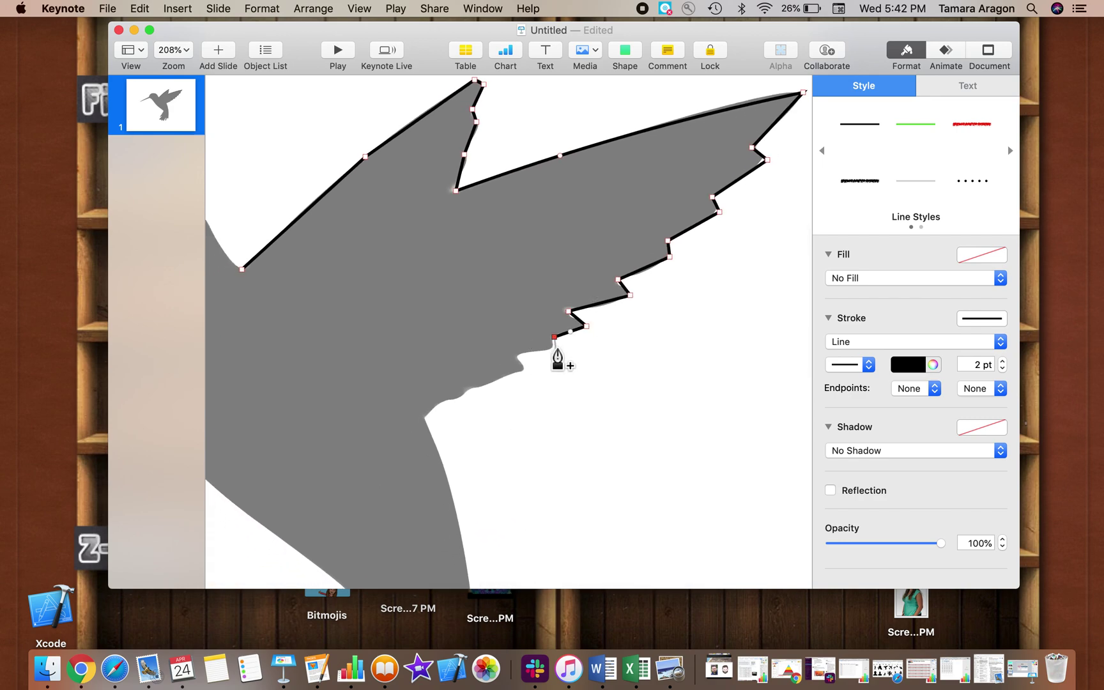
{"action": "left_click", "coordinate": [555, 350]}
{"action": "left_click", "coordinate": [517, 356]}
{"action": "scroll", "coordinate": [519, 358], "scroll_direction": "down", "scroll_amount": 3}
{"action": "scroll", "coordinate": [519, 358], "scroll_direction": "left", "scroll_amount": 2}
{"action": "left_click", "coordinate": [582, 265]}
{"action": "left_click", "coordinate": [520, 286]}
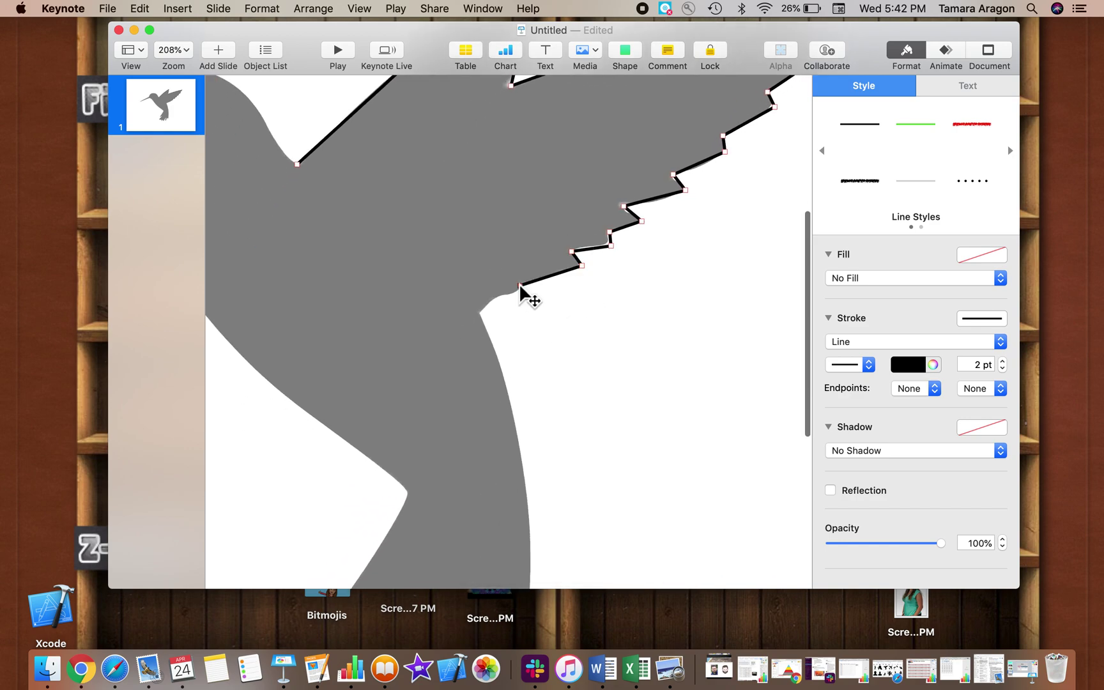
{"action": "double_click", "coordinate": [508, 296]}
{"action": "left_click", "coordinate": [482, 312]}
{"action": "scroll", "coordinate": [485, 320], "scroll_direction": "down", "scroll_amount": 5}
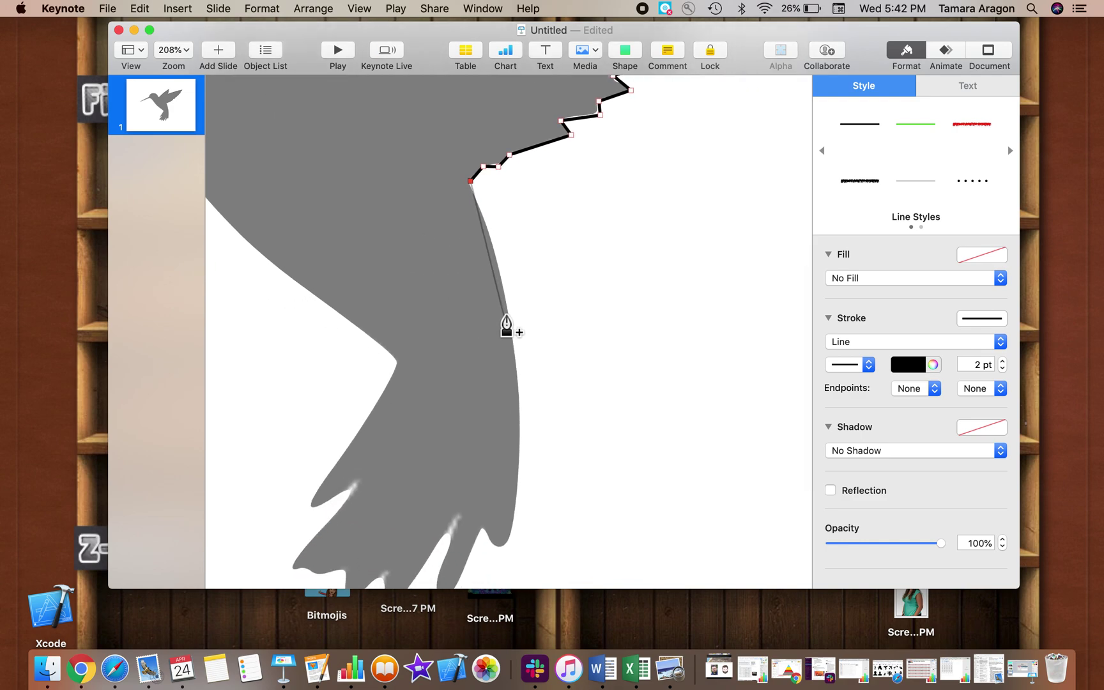
{"action": "left_click", "coordinate": [508, 317]}
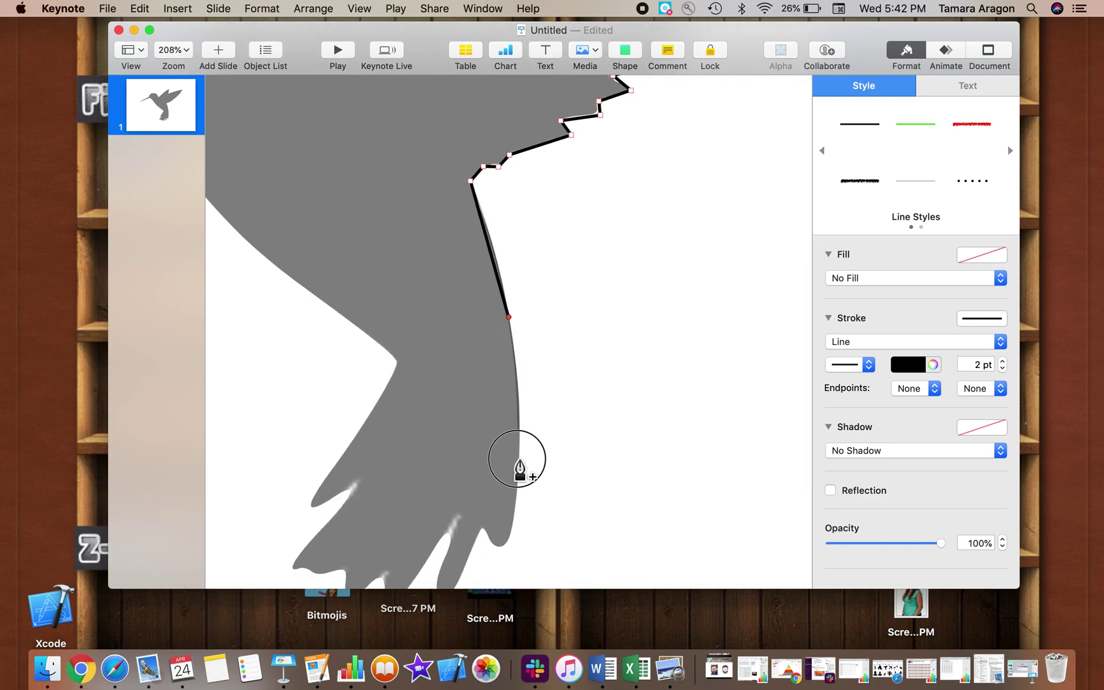
Extend the outline to the tail's right tip and the notches between tail feathers
{"action": "double_click", "coordinate": [503, 547]}
{"action": "scroll", "coordinate": [484, 530], "scroll_direction": "down", "scroll_amount": 3}
{"action": "scroll", "coordinate": [484, 530], "scroll_direction": "left", "scroll_amount": 1}
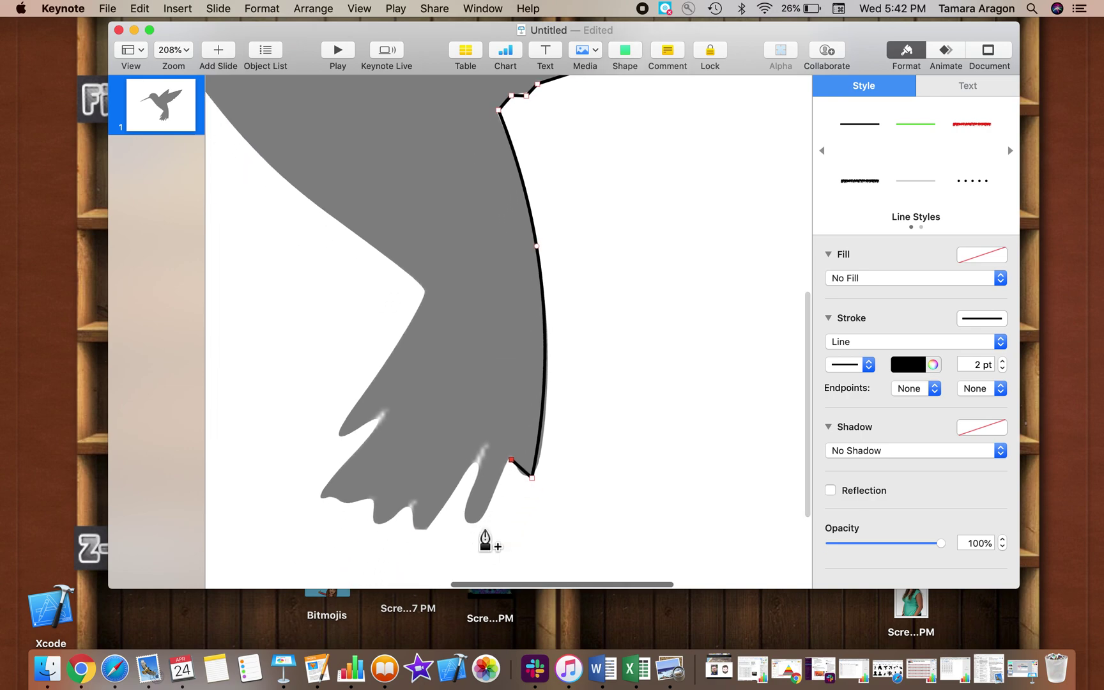
{"action": "left_click", "coordinate": [481, 518]}
{"action": "left_click", "coordinate": [467, 513]}
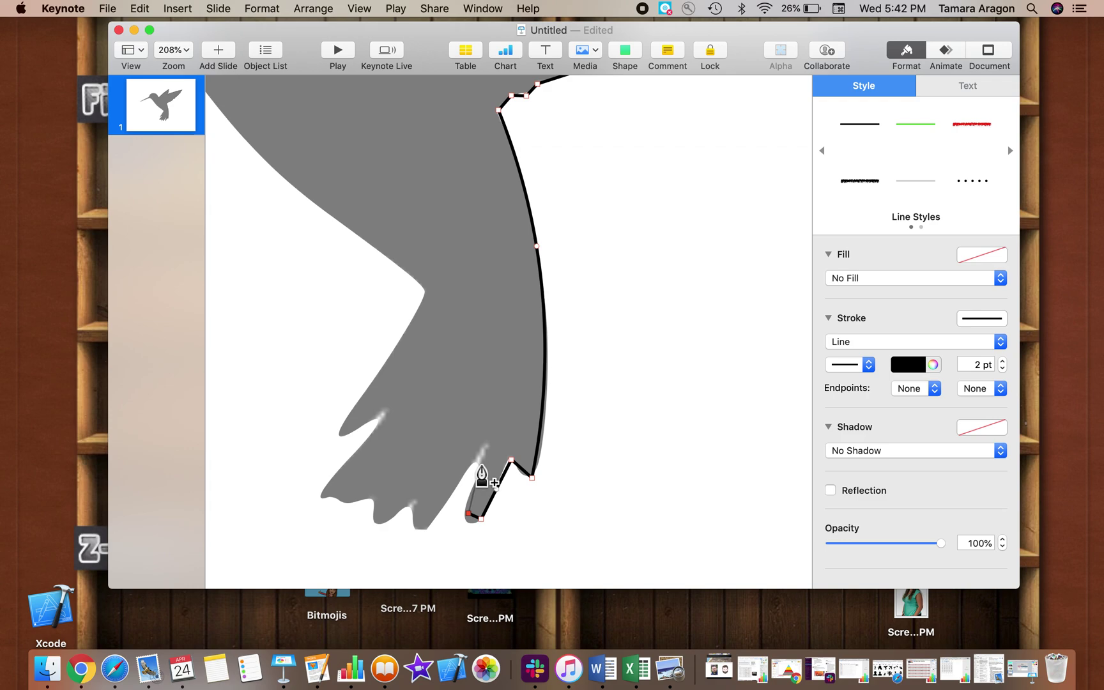
{"action": "left_click", "coordinate": [480, 466]}
{"action": "left_click", "coordinate": [492, 445]}
{"action": "left_click", "coordinate": [462, 478]}
Trace the jagged tail feather tips along the tail's lower edge
{"action": "scroll", "coordinate": [461, 478], "scroll_direction": "down", "scroll_amount": 2}
{"action": "scroll", "coordinate": [461, 477], "scroll_direction": "left", "scroll_amount": 1}
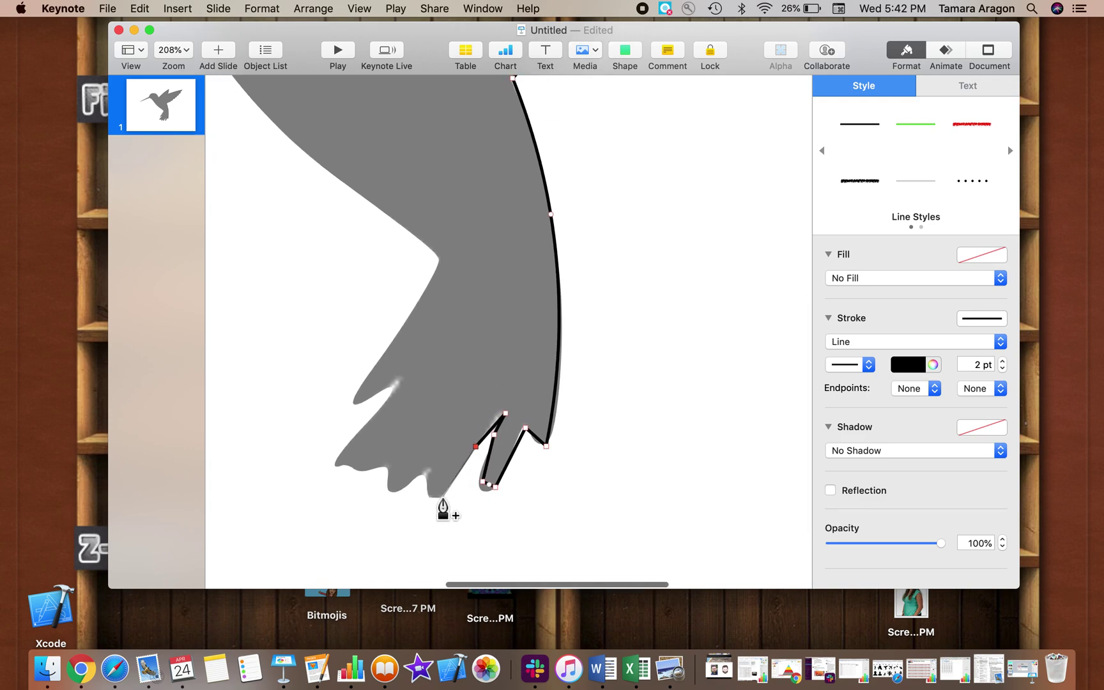
{"action": "left_click", "coordinate": [440, 499]}
{"action": "left_click", "coordinate": [428, 499]}
{"action": "left_click", "coordinate": [424, 477]}
{"action": "left_click", "coordinate": [392, 495]}
{"action": "left_click", "coordinate": [388, 470]}
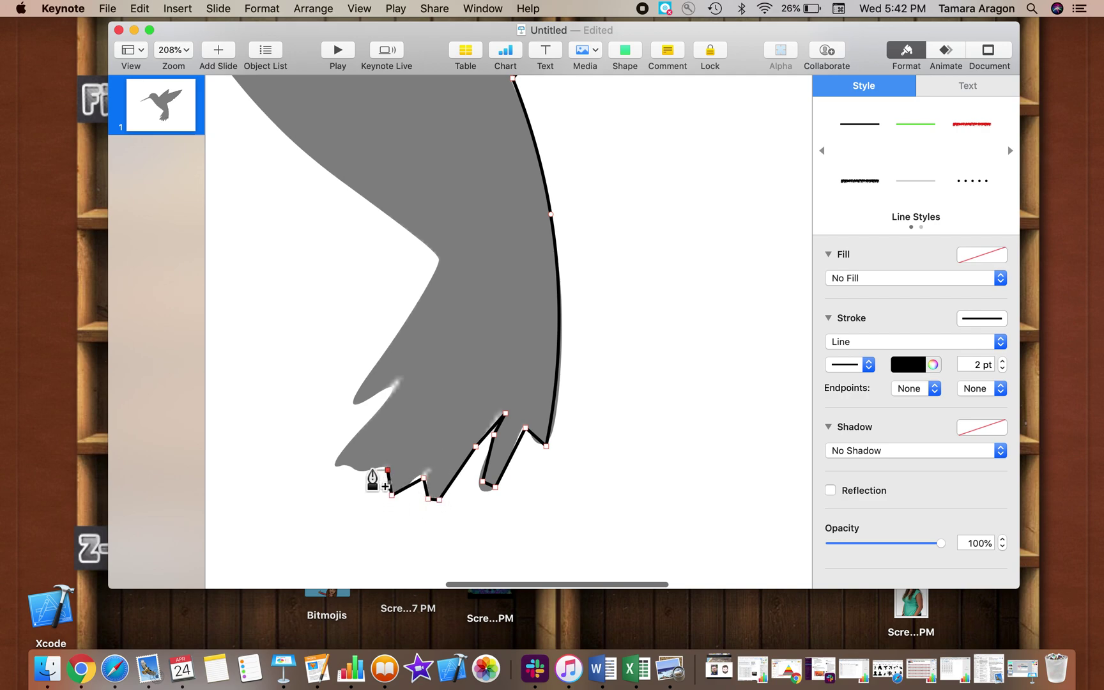
{"action": "left_click", "coordinate": [352, 471]}
{"action": "left_click", "coordinate": [336, 467]}
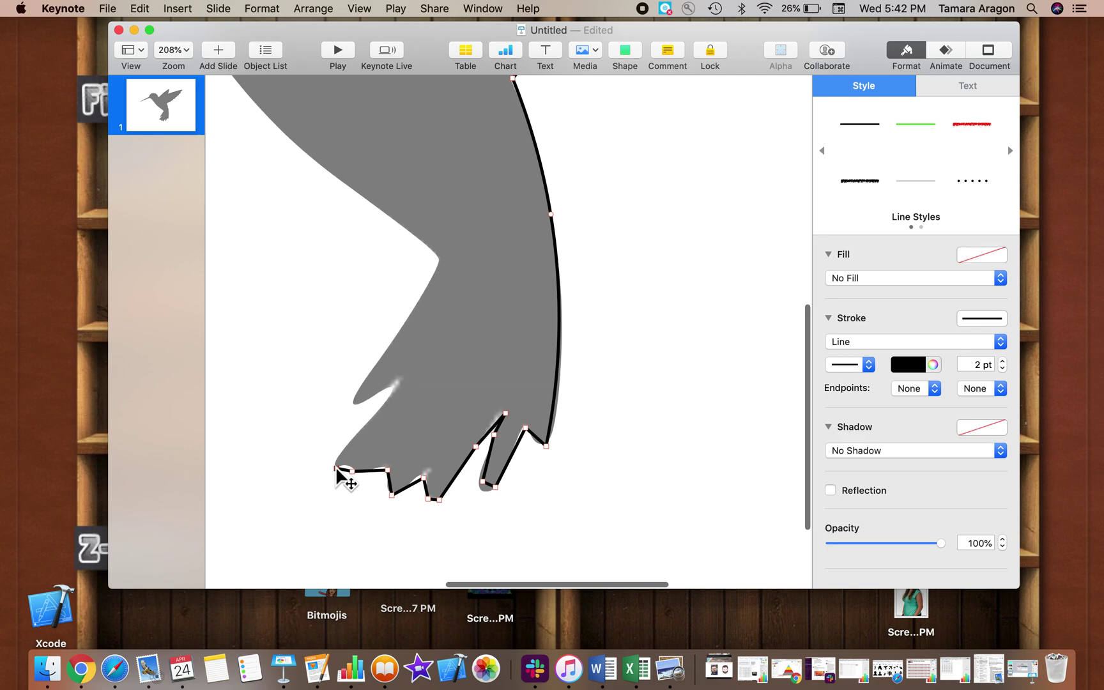
Trace up the tail's left side to where it joins the body
{"action": "scroll", "coordinate": [337, 470], "scroll_direction": "up", "scroll_amount": 2}
{"action": "scroll", "coordinate": [337, 470], "scroll_direction": "left", "scroll_amount": 2}
{"action": "left_click", "coordinate": [423, 414]}
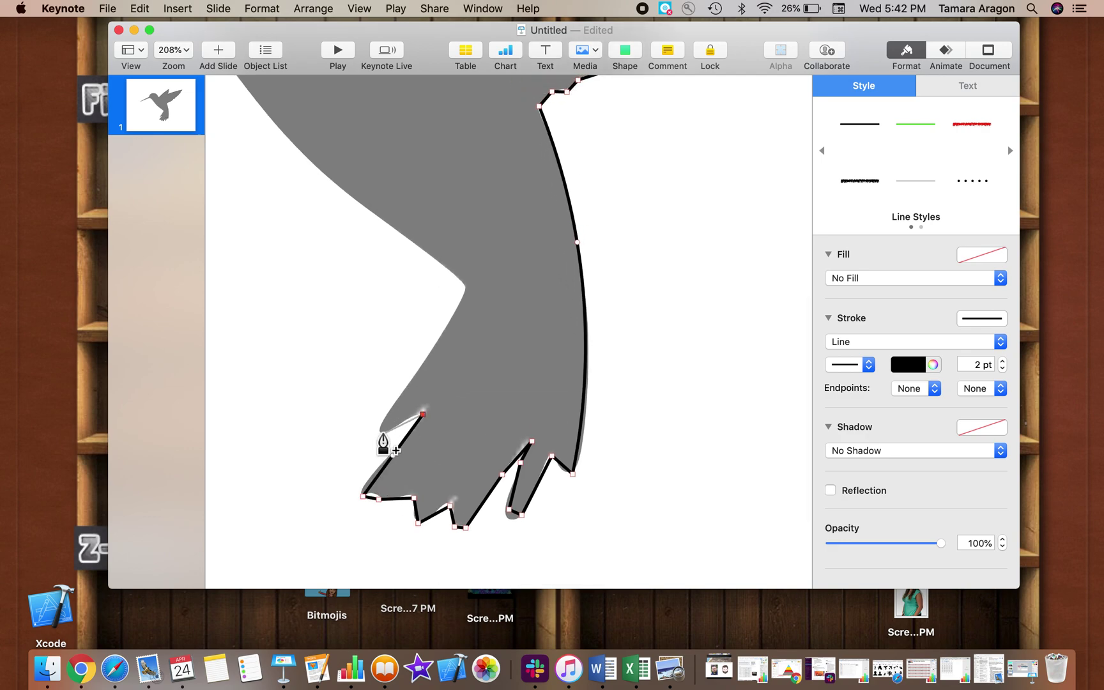
{"action": "left_click", "coordinate": [466, 285]}
{"action": "scroll", "coordinate": [468, 283], "scroll_direction": "up", "scroll_amount": 6}
{"action": "scroll", "coordinate": [467, 284], "scroll_direction": "left", "scroll_amount": 7}
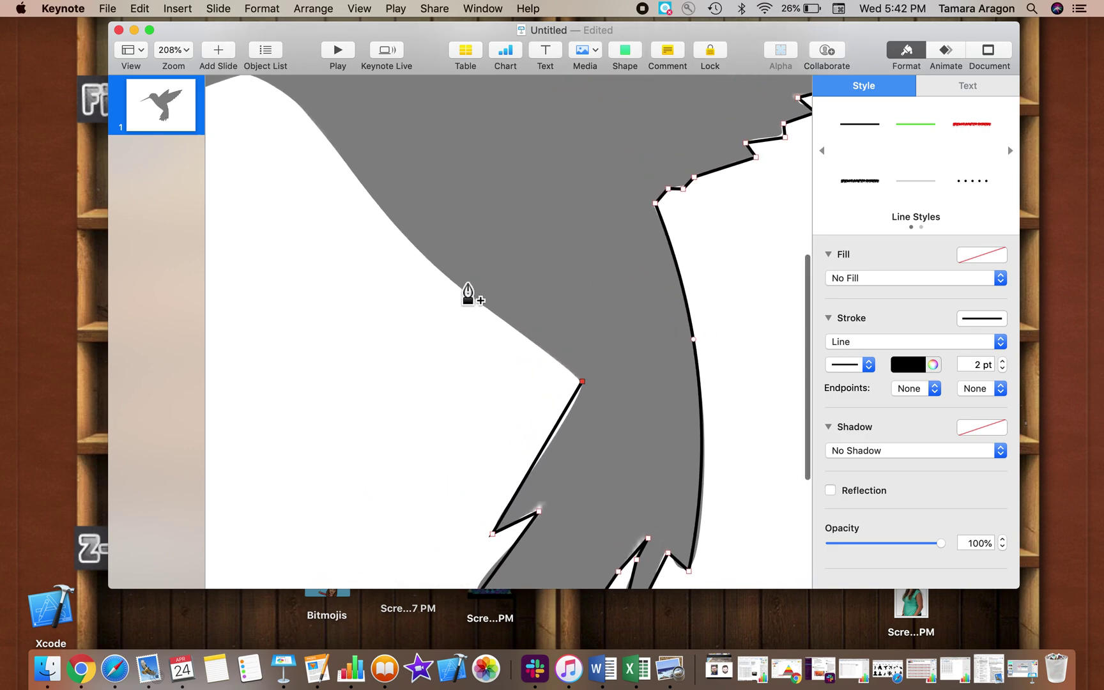
{"action": "scroll", "coordinate": [468, 294], "scroll_direction": "up", "scroll_amount": 5}
{"action": "scroll", "coordinate": [467, 294], "scroll_direction": "left", "scroll_amount": 5}
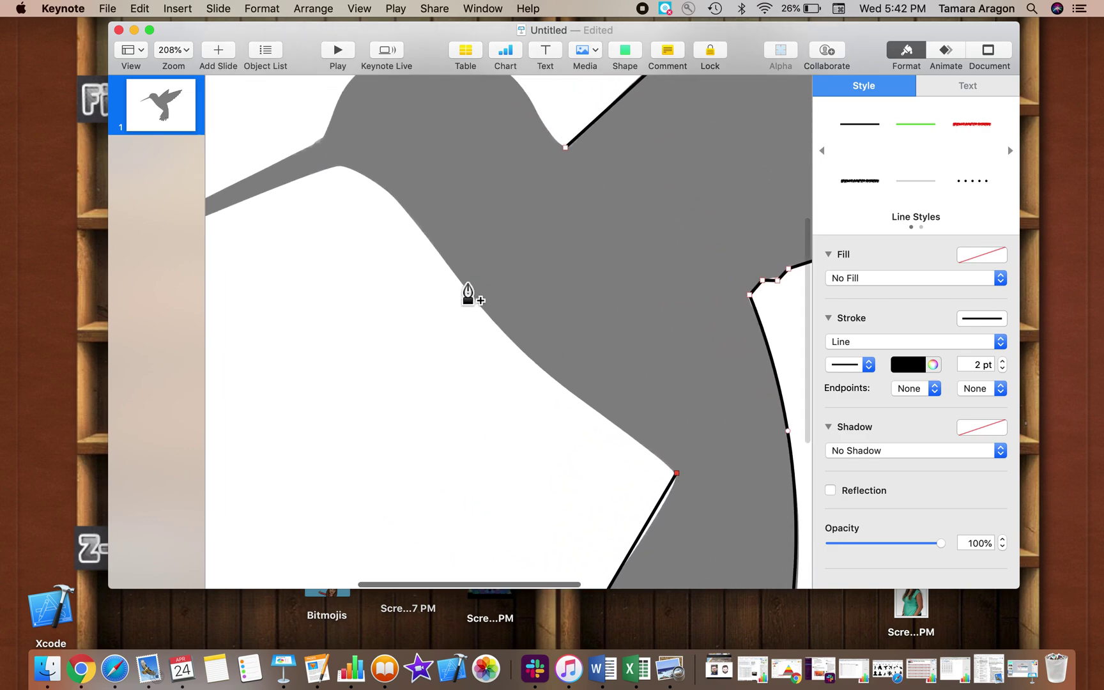
Outline the throat, beak and head, closing the path at its starting point
{"action": "left_click", "coordinate": [525, 354]}
{"action": "left_click", "coordinate": [428, 235]}
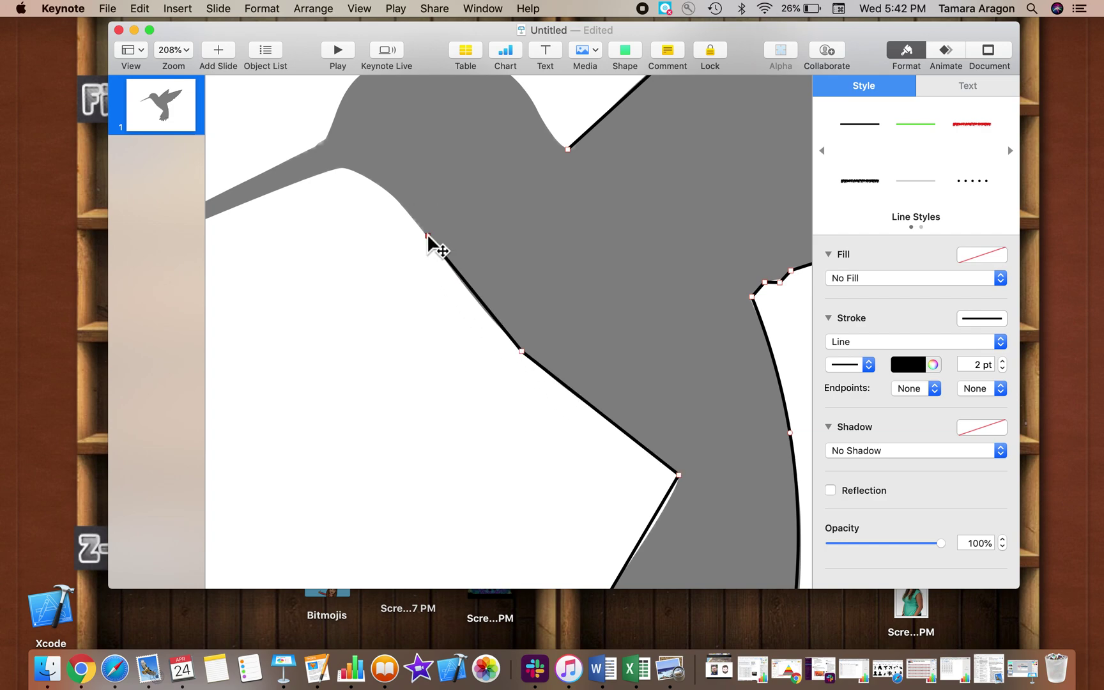
{"action": "scroll", "coordinate": [431, 242], "scroll_direction": "up", "scroll_amount": 2}
{"action": "scroll", "coordinate": [431, 242], "scroll_direction": "left", "scroll_amount": 5}
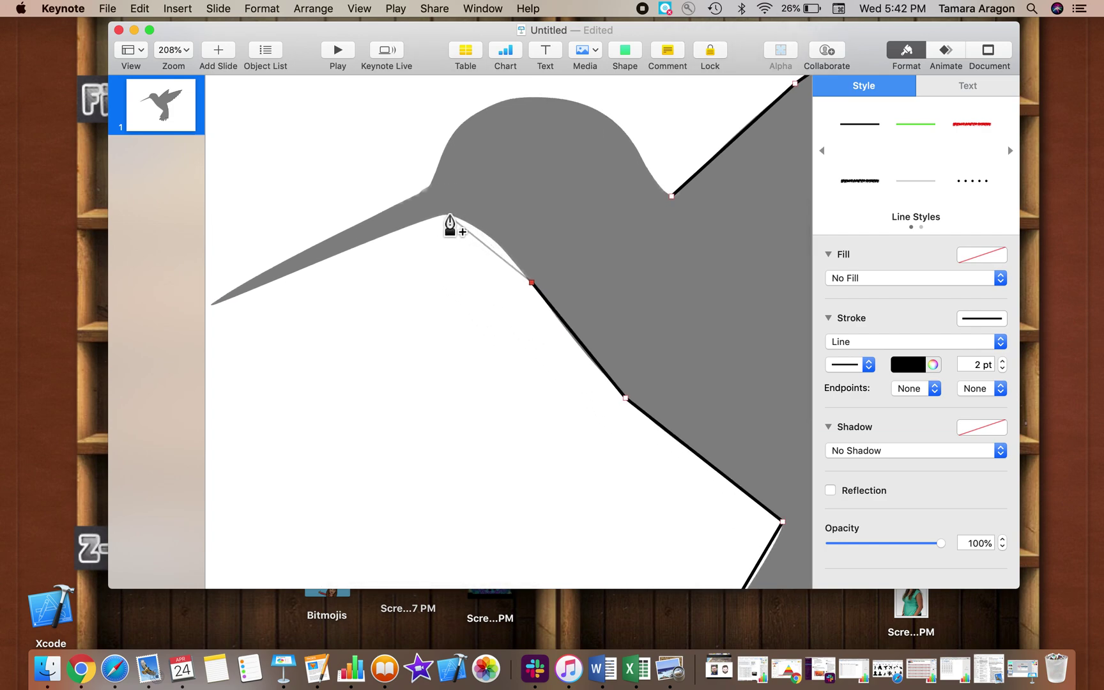
{"action": "left_click", "coordinate": [211, 306]}
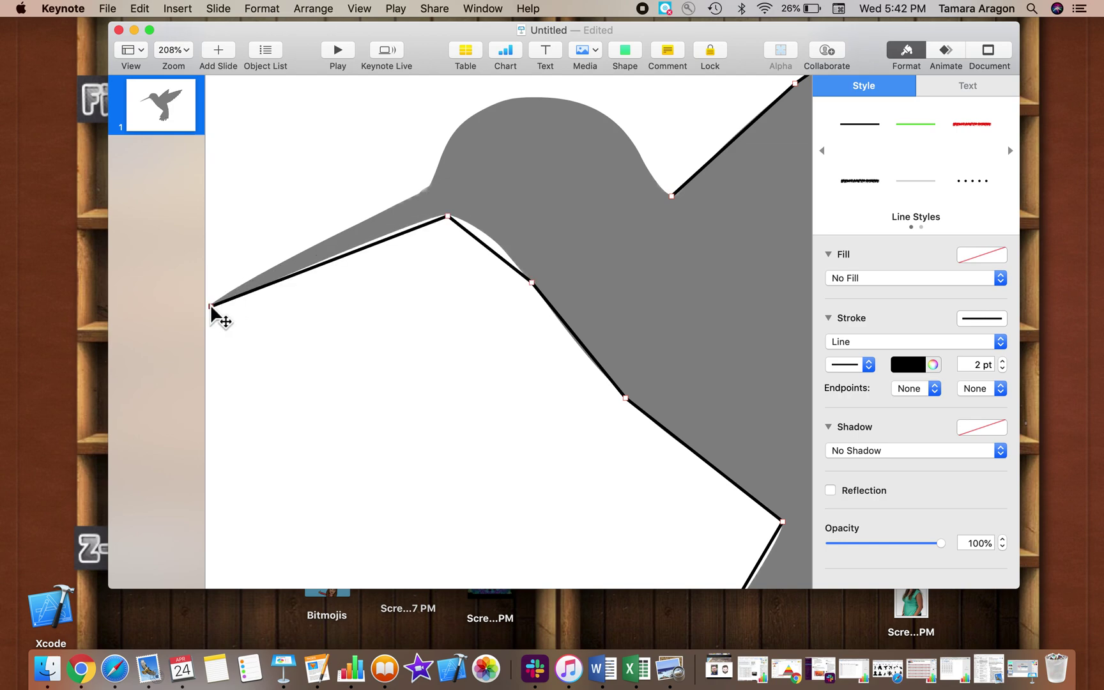
{"action": "left_click", "coordinate": [430, 184]}
{"action": "scroll", "coordinate": [434, 191], "scroll_direction": "up", "scroll_amount": 4}
{"action": "scroll", "coordinate": [434, 191], "scroll_direction": "right", "scroll_amount": 2}
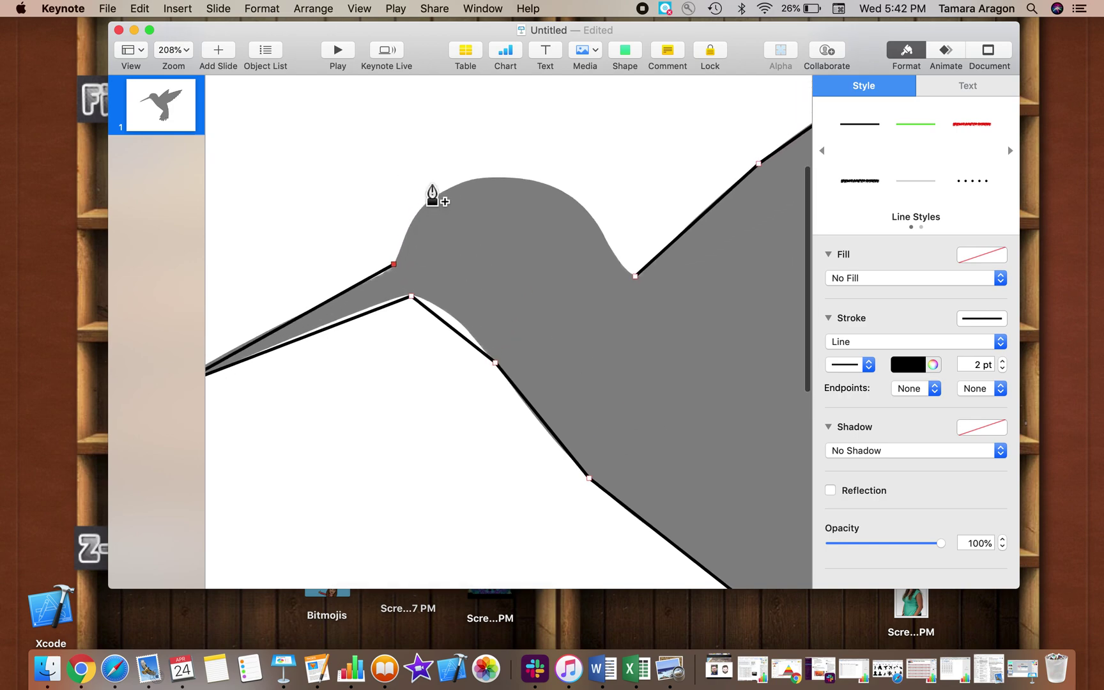
{"action": "left_click", "coordinate": [434, 193]}
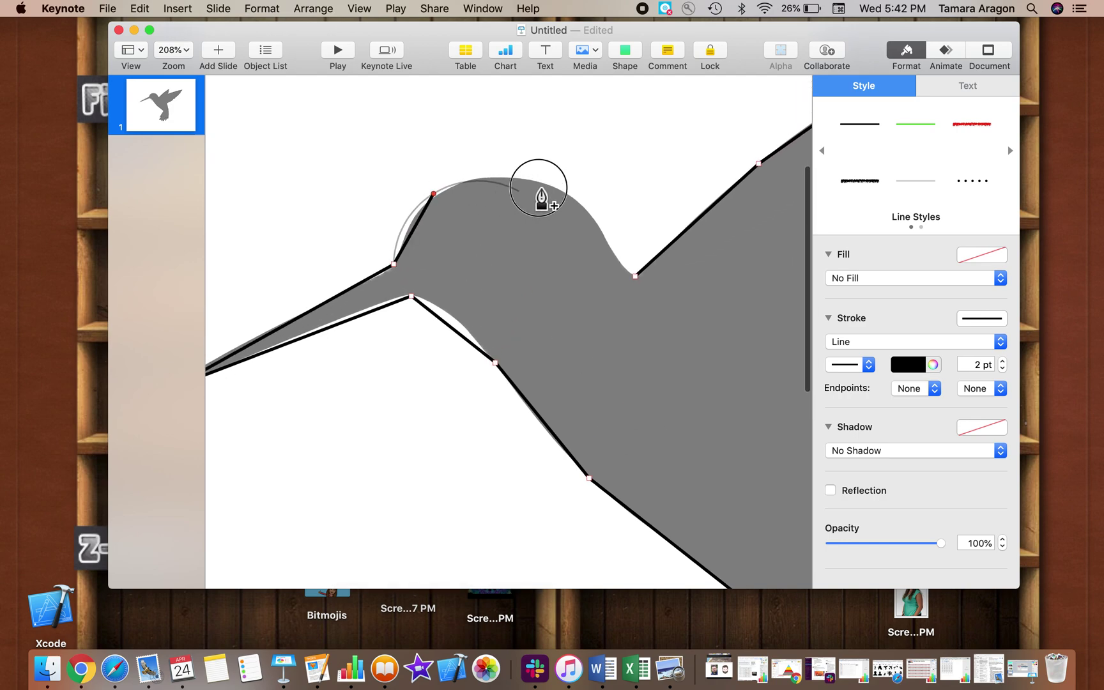
{"action": "left_click", "coordinate": [611, 249]}
{"action": "left_click", "coordinate": [635, 276]}
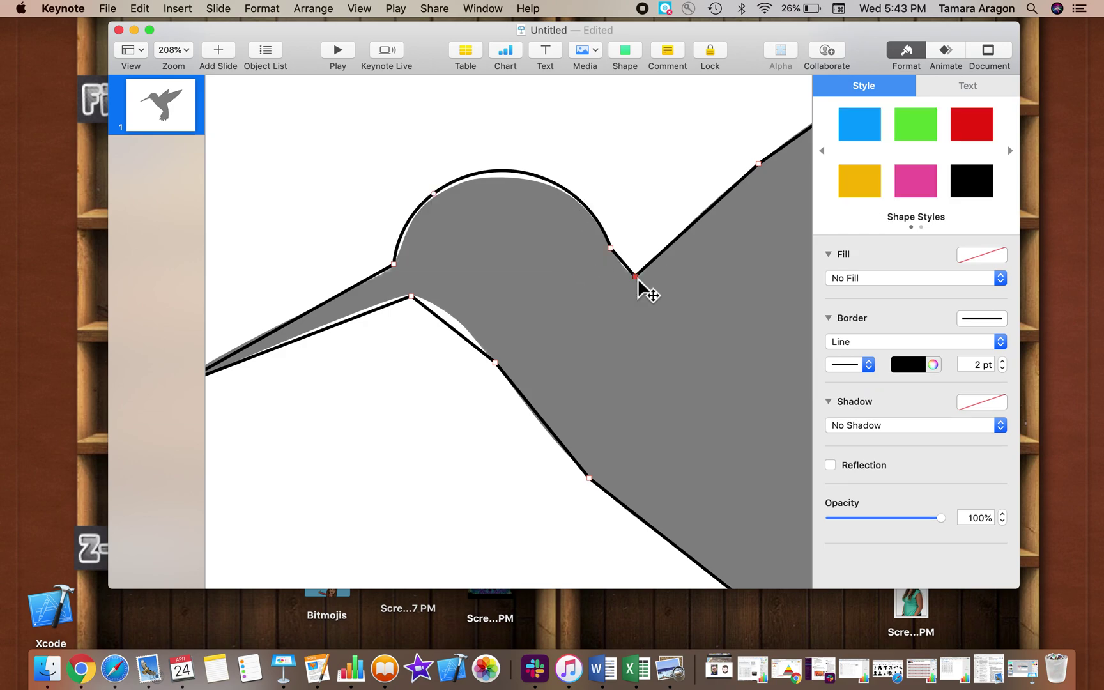
{"action": "key", "text": "super+shift+comma"}
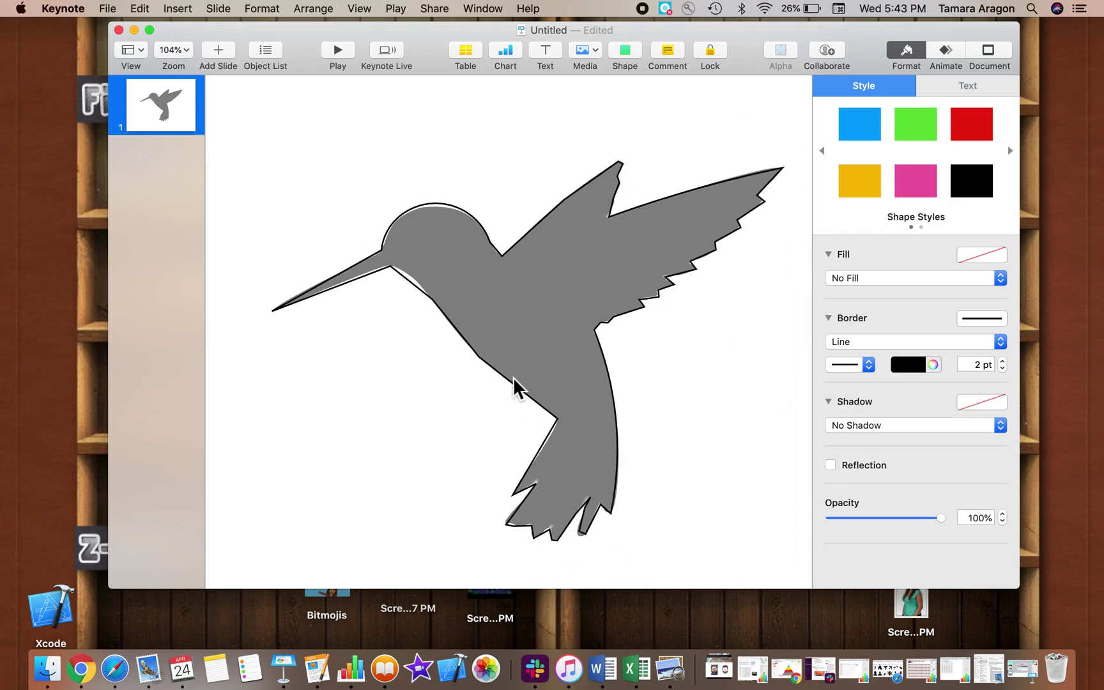
Adjust the throat, head curve and lower bill points to match the silhouette
{"action": "scroll", "coordinate": [513, 377], "scroll_direction": "up", "scroll_amount": 5}
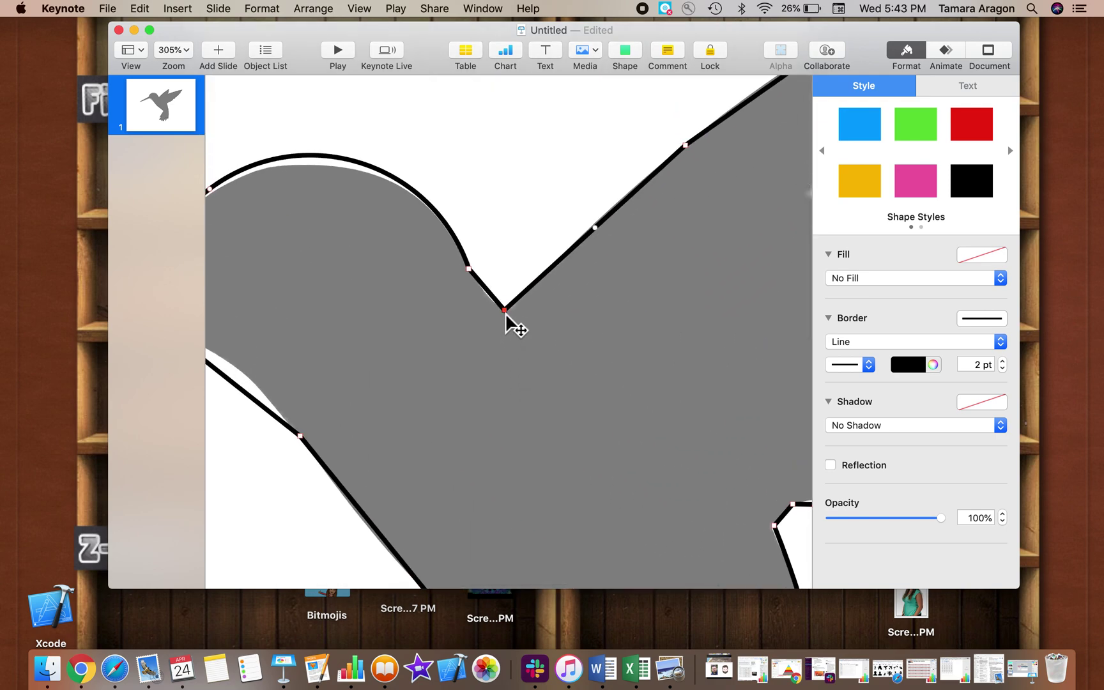
{"action": "scroll", "coordinate": [506, 315], "scroll_direction": "down", "scroll_amount": 5}
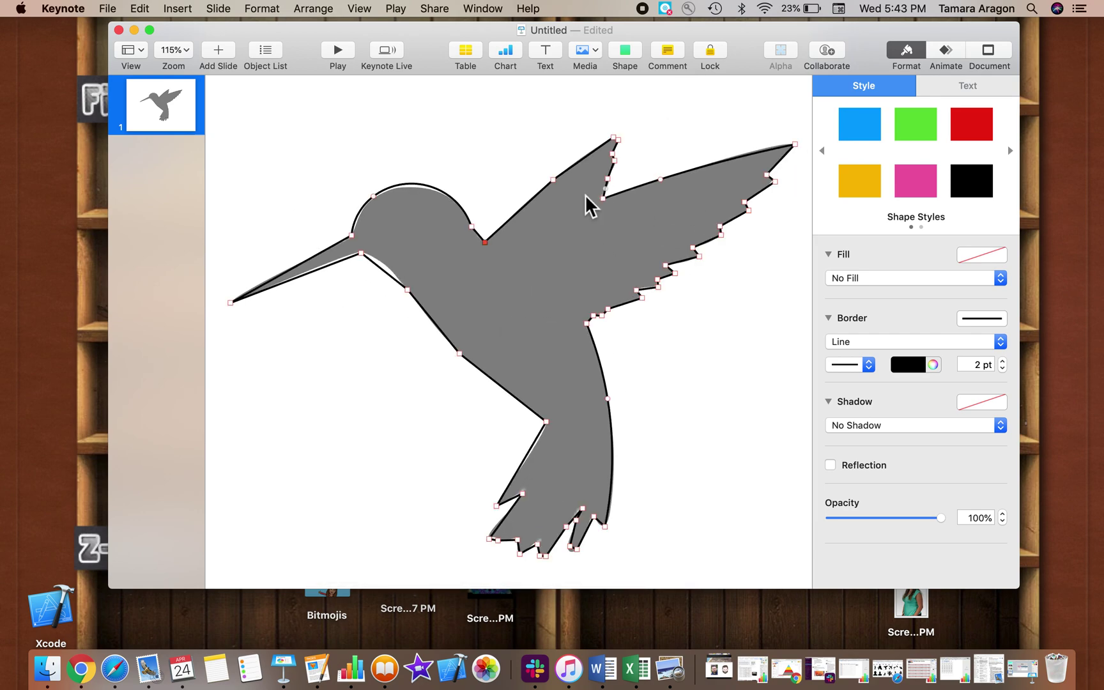
{"action": "left_click_drag", "start_coordinate": [385, 272], "coordinate": [386, 264]}
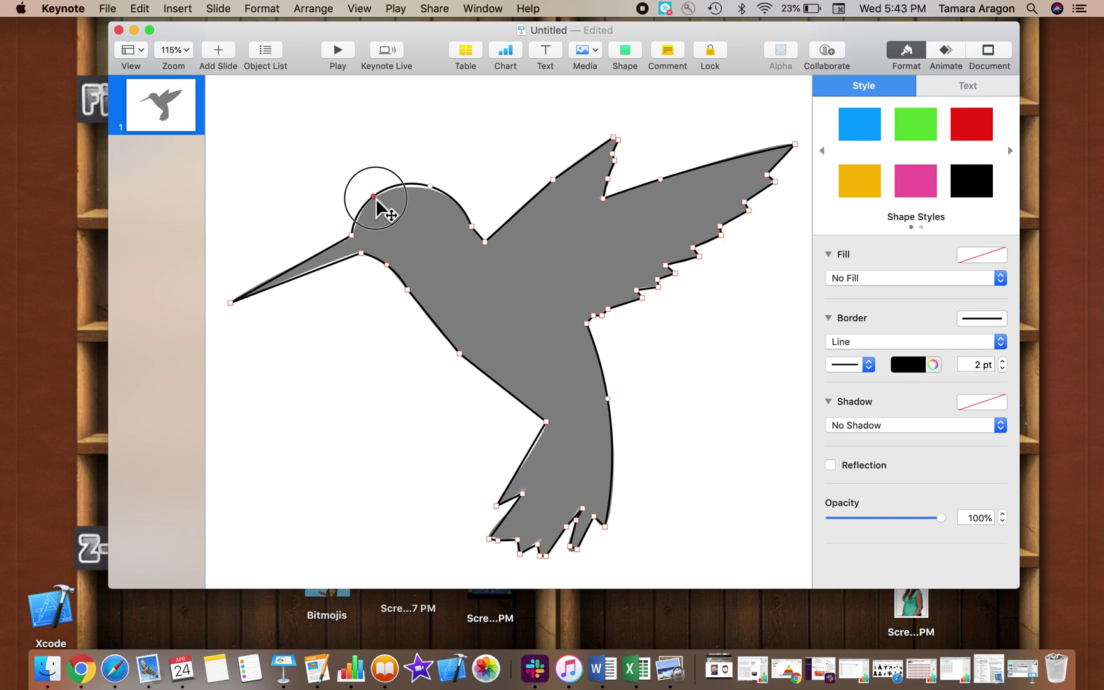
{"action": "left_click_drag", "start_coordinate": [376, 199], "coordinate": [378, 199]}
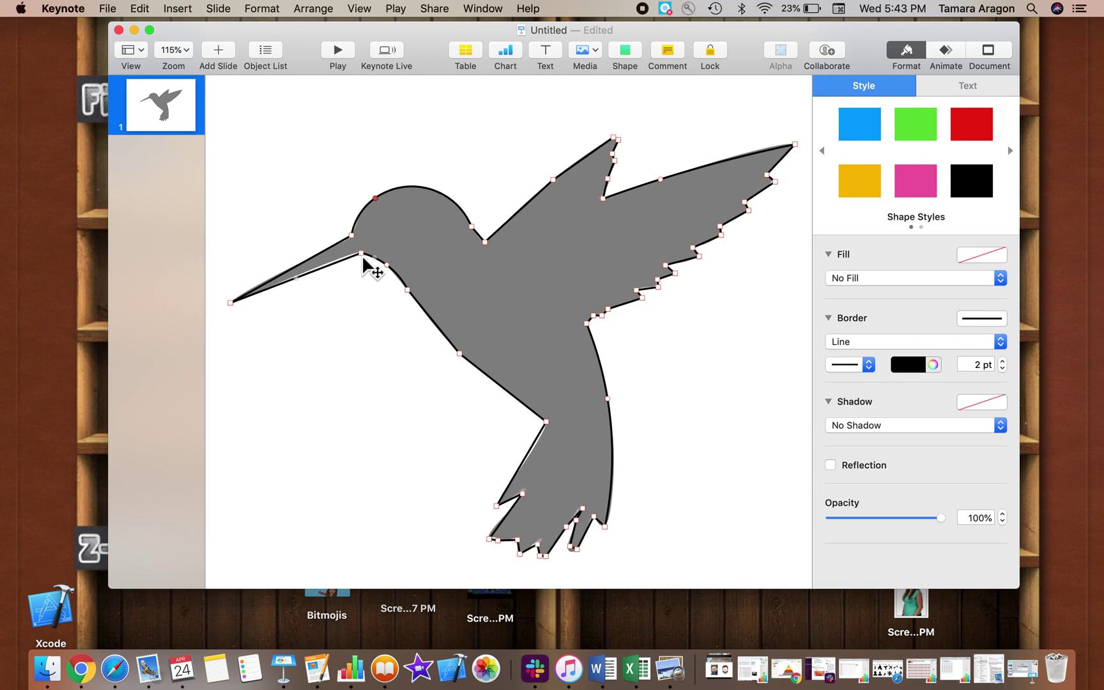
{"action": "left_click_drag", "start_coordinate": [362, 256], "coordinate": [360, 254]}
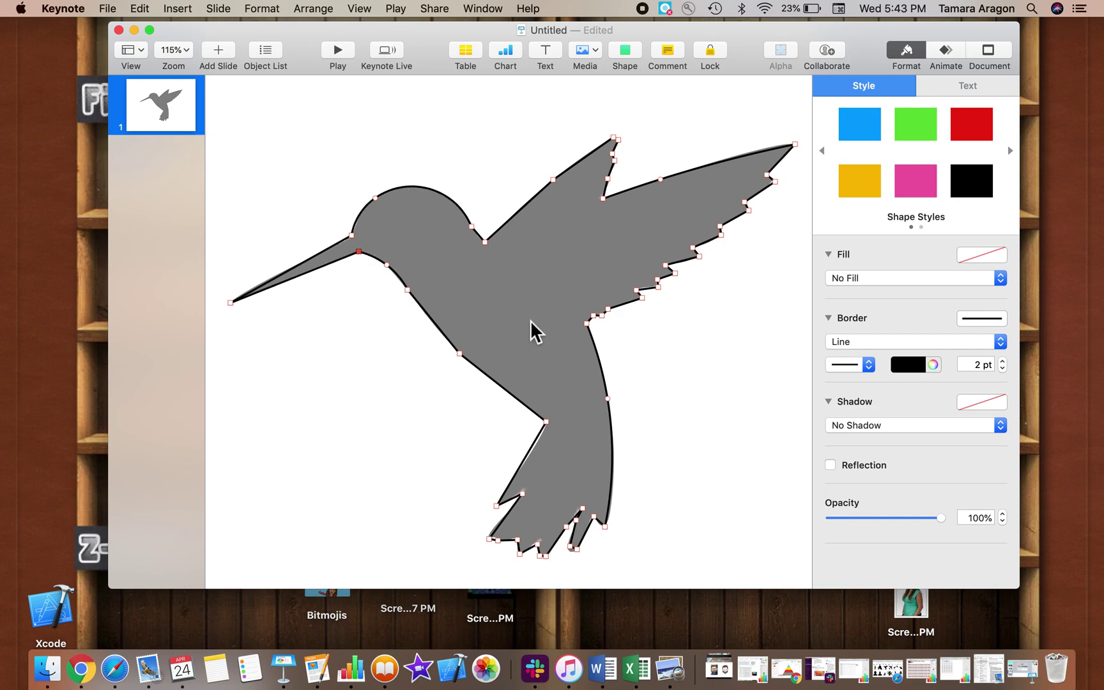
Shift the wing edge and wing notch points to align with the grey image
{"action": "scroll", "coordinate": [530, 320], "scroll_direction": "up", "scroll_amount": 3}
{"action": "scroll", "coordinate": [530, 321], "scroll_direction": "right", "scroll_amount": 5}
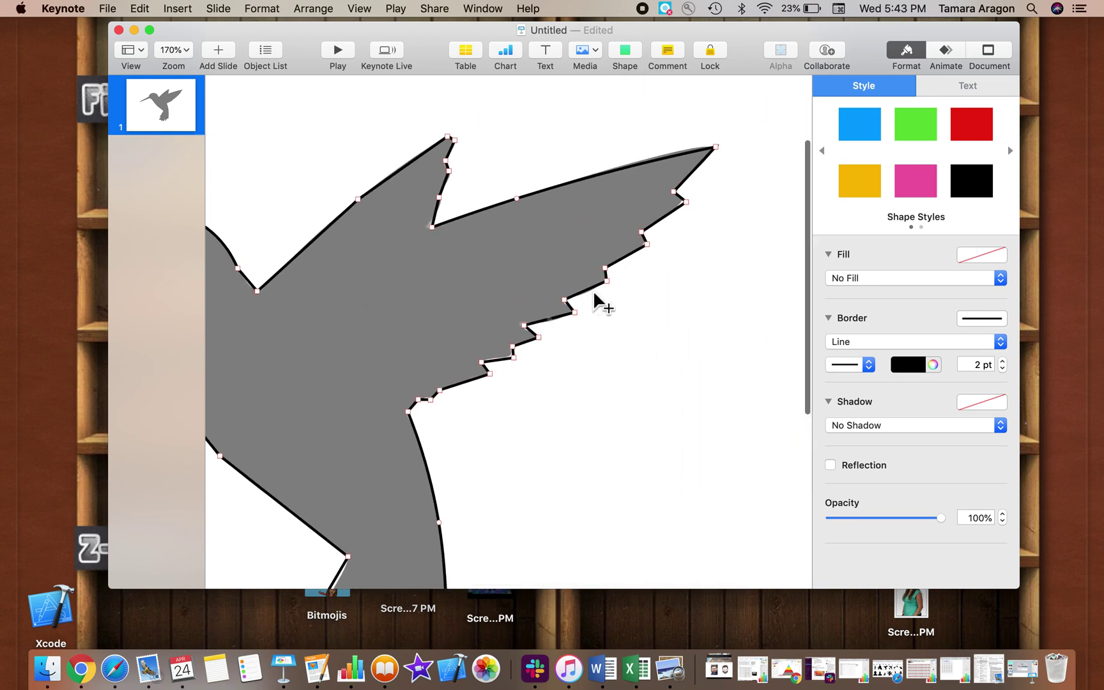
{"action": "left_click_drag", "start_coordinate": [607, 283], "coordinate": [615, 286]}
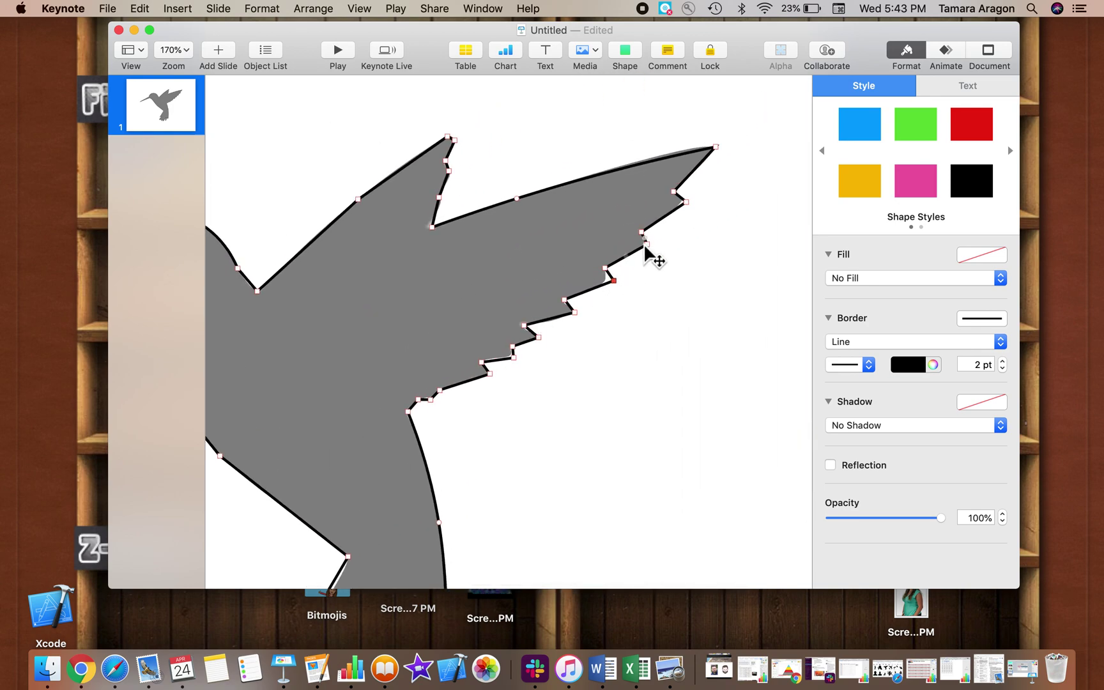
{"action": "left_click_drag", "start_coordinate": [645, 246], "coordinate": [655, 247]}
{"action": "left_click_drag", "start_coordinate": [687, 208], "coordinate": [694, 207]}
{"action": "left_click_drag", "start_coordinate": [496, 378], "coordinate": [496, 376]}
Move the foot and bottom toe points outward, then fit the slide in the window
{"action": "scroll", "coordinate": [496, 376], "scroll_direction": "down", "scroll_amount": 5}
{"action": "scroll", "coordinate": [496, 376], "scroll_direction": "left", "scroll_amount": 1}
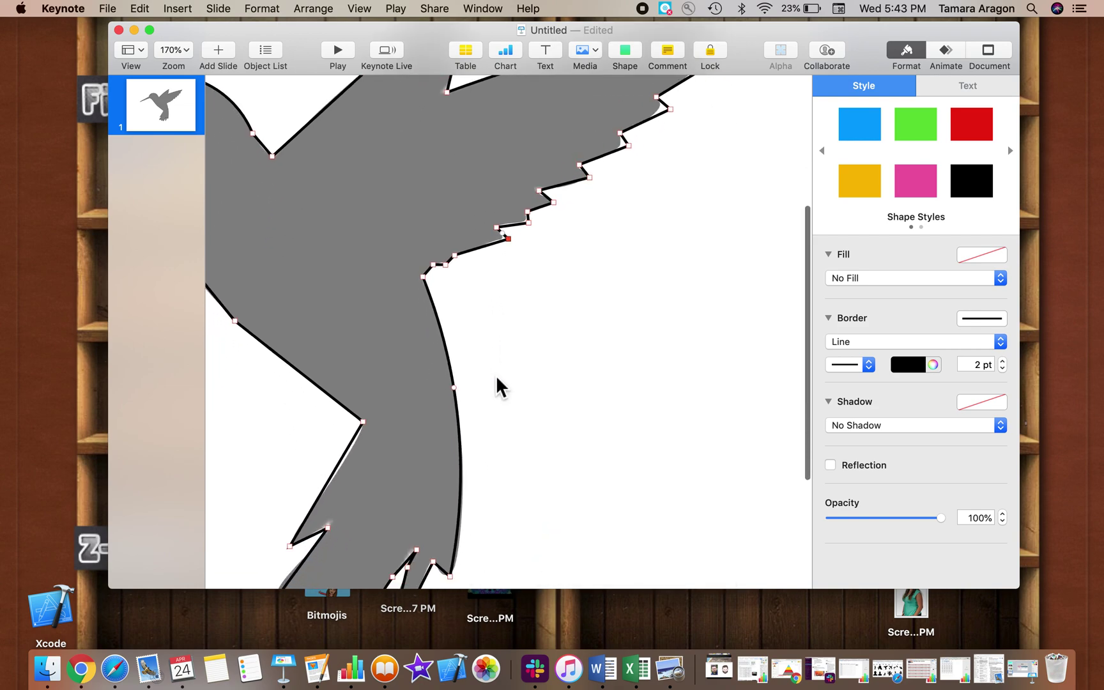
{"action": "left_click_drag", "start_coordinate": [313, 524], "coordinate": [302, 527]}
{"action": "left_click_drag", "start_coordinate": [396, 545], "coordinate": [439, 537]}
{"action": "scroll", "coordinate": [417, 402], "scroll_direction": "up", "scroll_amount": 5}
{"action": "scroll", "coordinate": [417, 402], "scroll_direction": "left", "scroll_amount": 5}
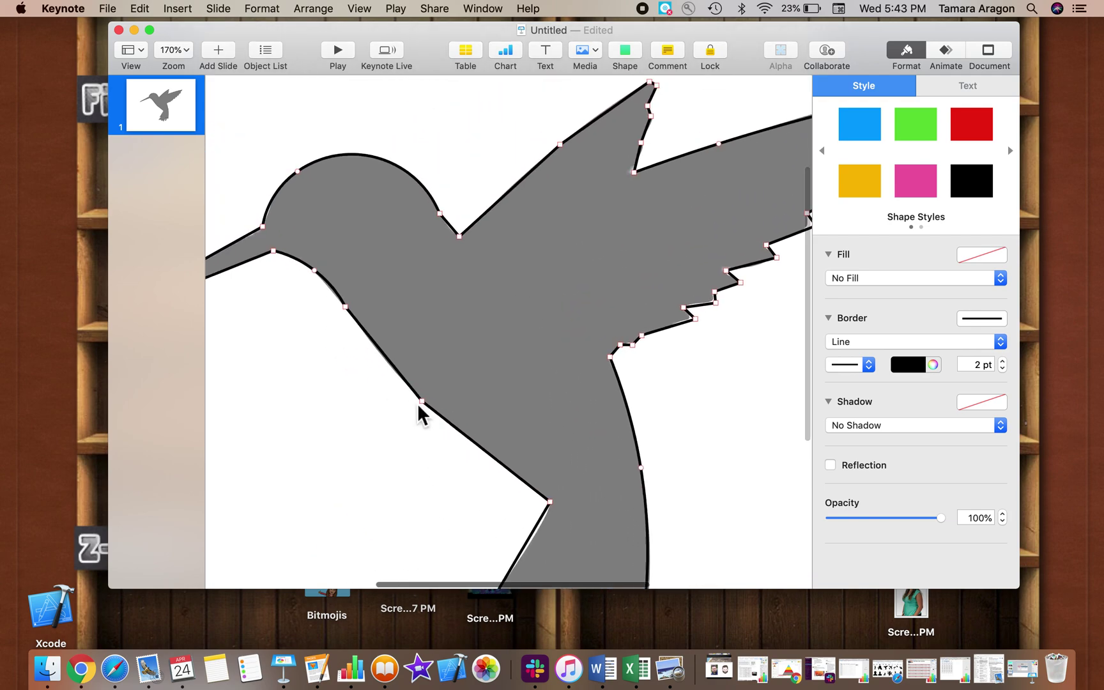
{"action": "key", "text": "super+shift+0"}
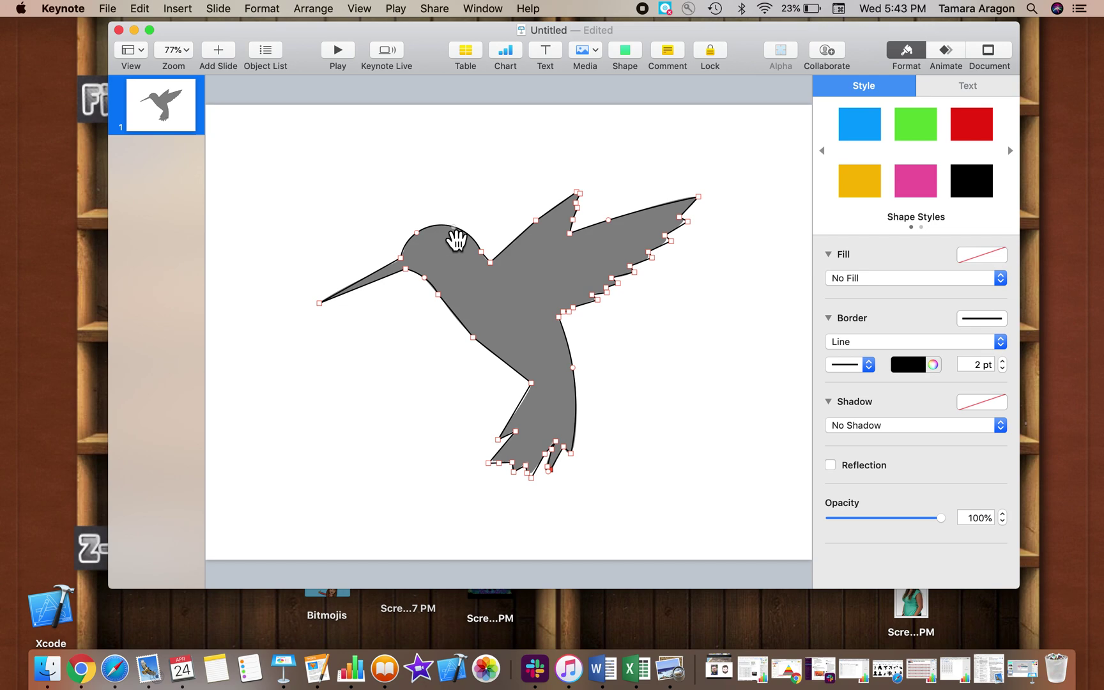
Move the traced outline aside, delete the grey hummingbird picture, and select the outline
{"action": "left_click", "coordinate": [698, 347]}
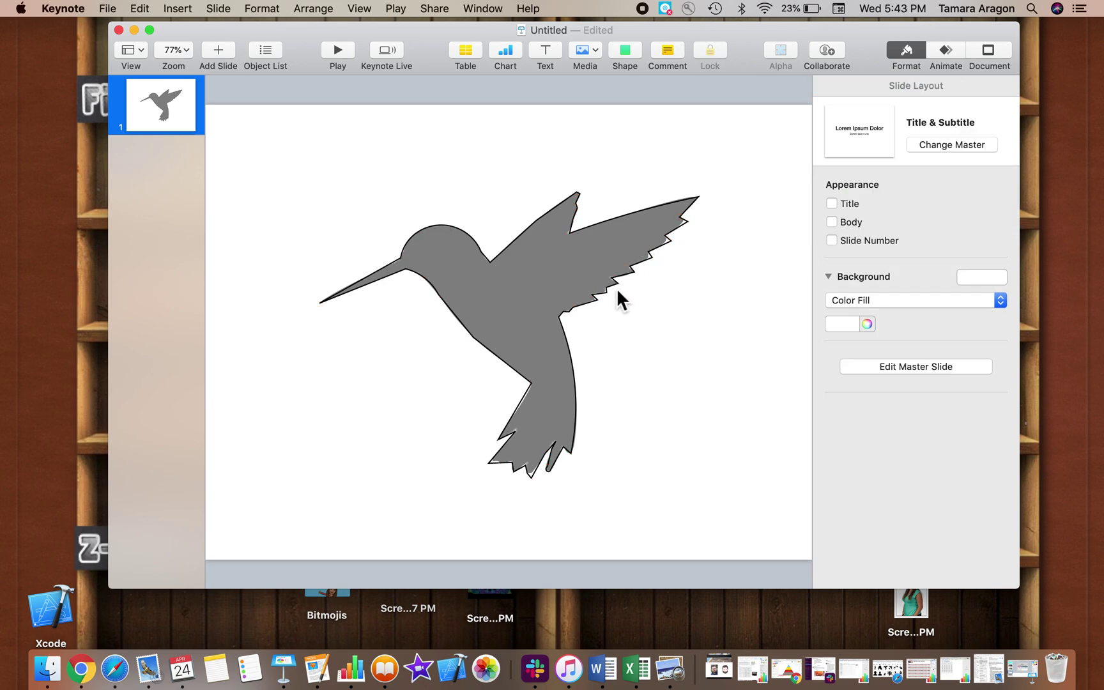
{"action": "left_click_drag", "start_coordinate": [616, 285], "coordinate": [538, 311]}
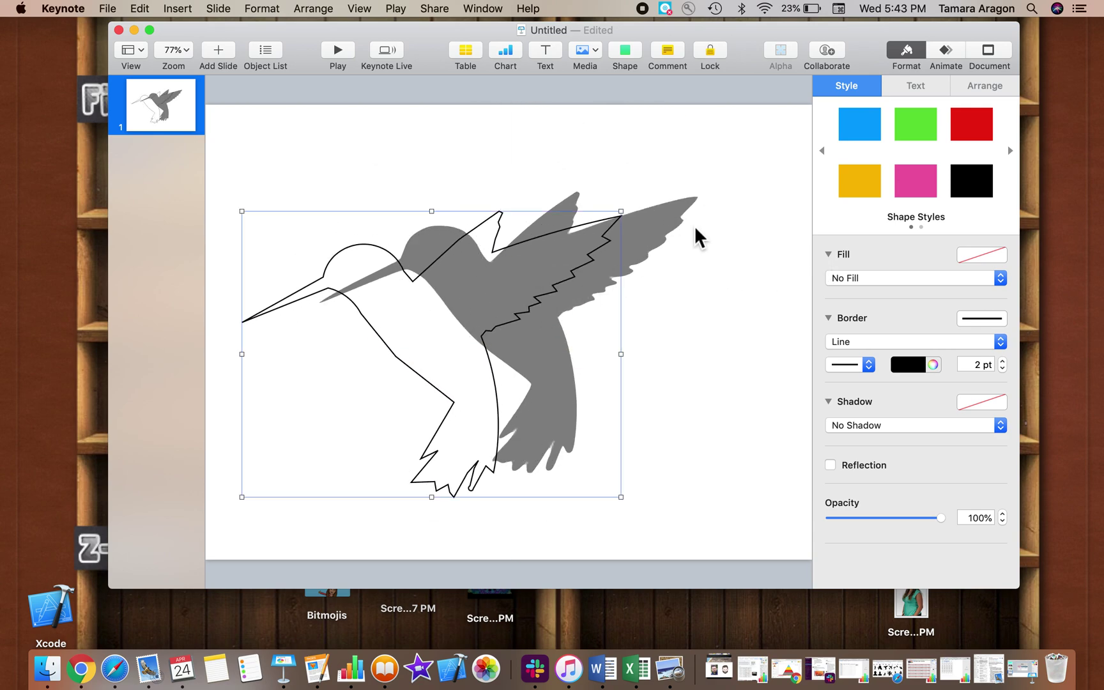
{"action": "left_click", "coordinate": [668, 215]}
{"action": "key", "text": "Delete"}
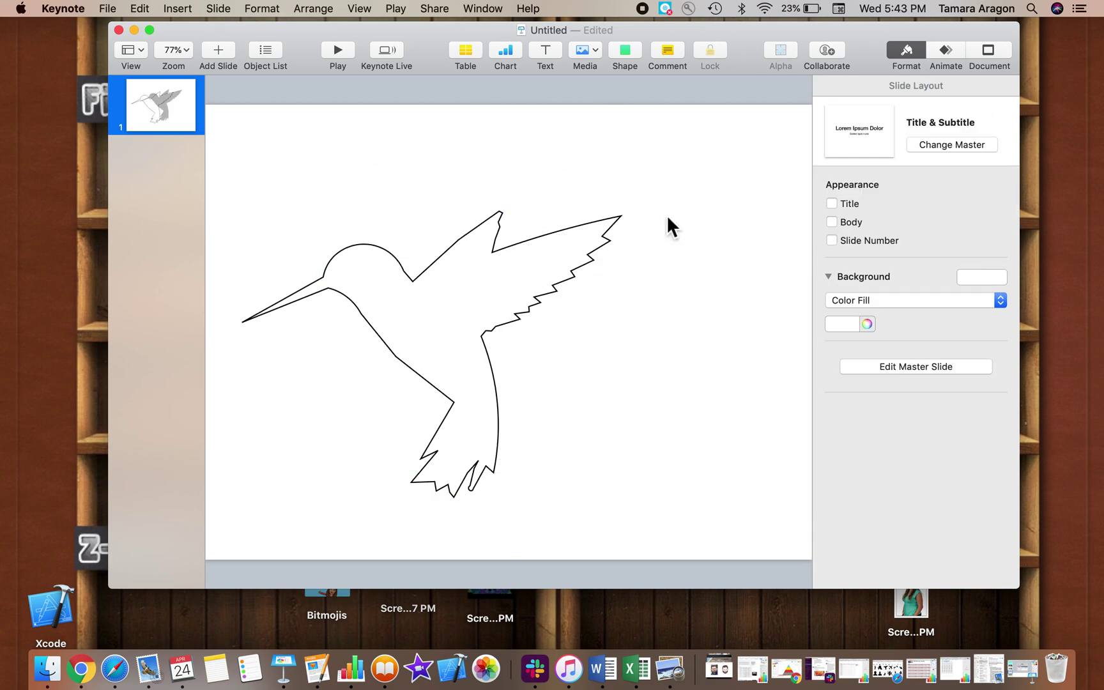
{"action": "left_click", "coordinate": [512, 248]}
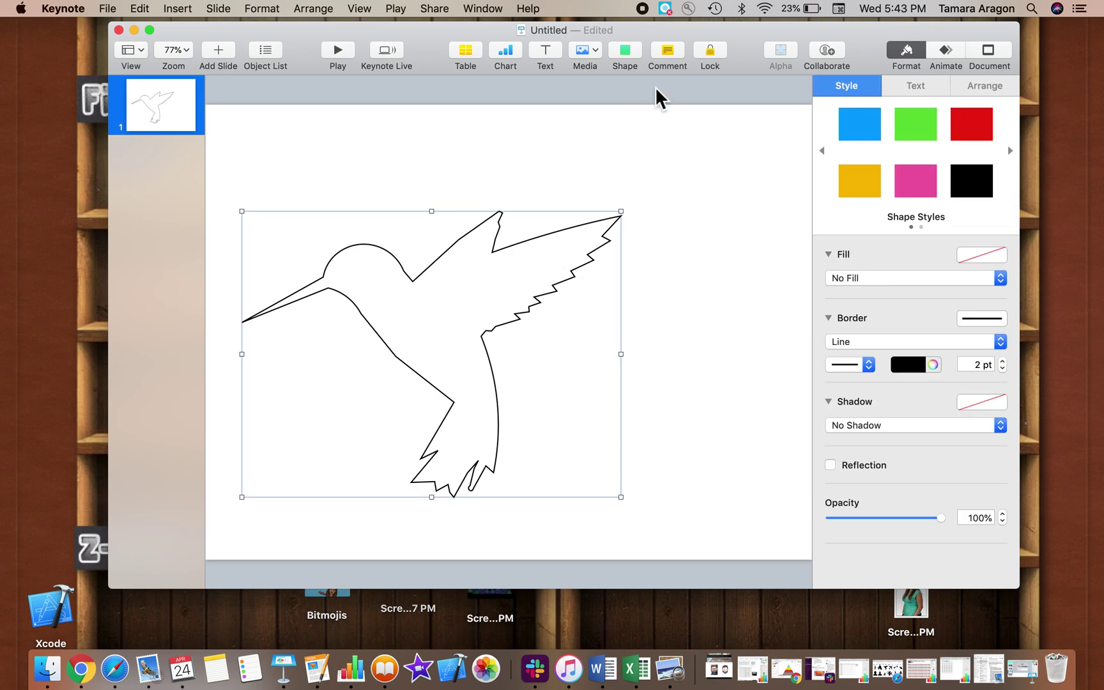
Try black, blue, green, red and pink styles, settling on solid yellow with no border
{"action": "left_click", "coordinate": [973, 184]}
{"action": "left_click", "coordinate": [874, 128]}
{"action": "left_click", "coordinate": [920, 129]}
{"action": "left_click", "coordinate": [984, 135]}
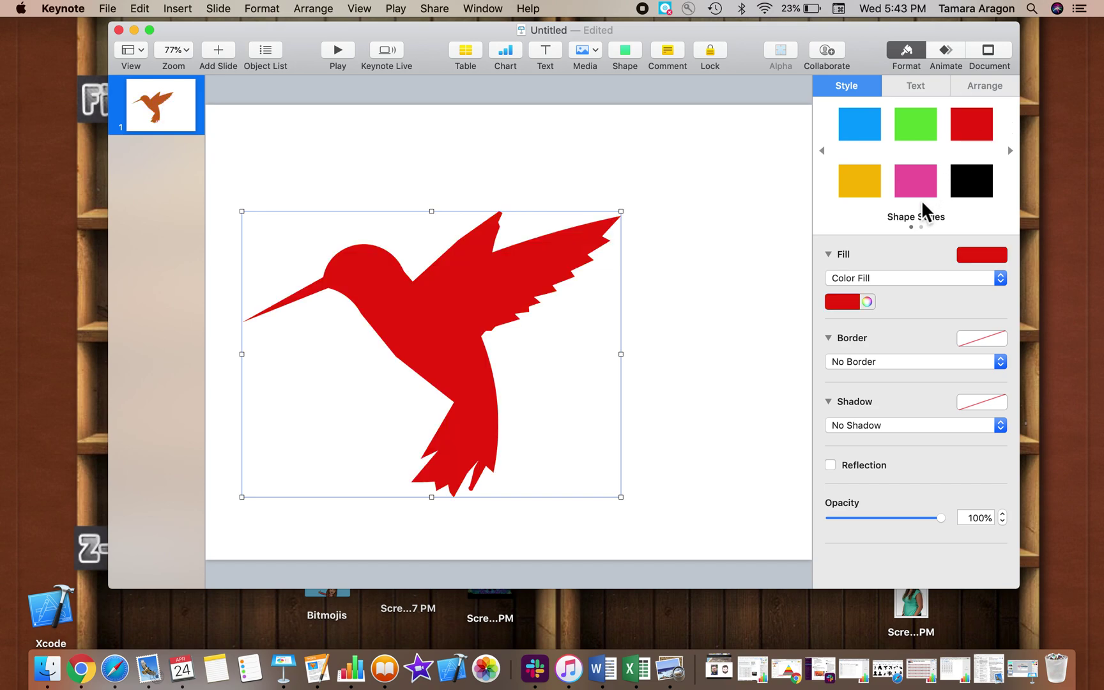
{"action": "left_click", "coordinate": [921, 191]}
{"action": "left_click", "coordinate": [865, 182]}
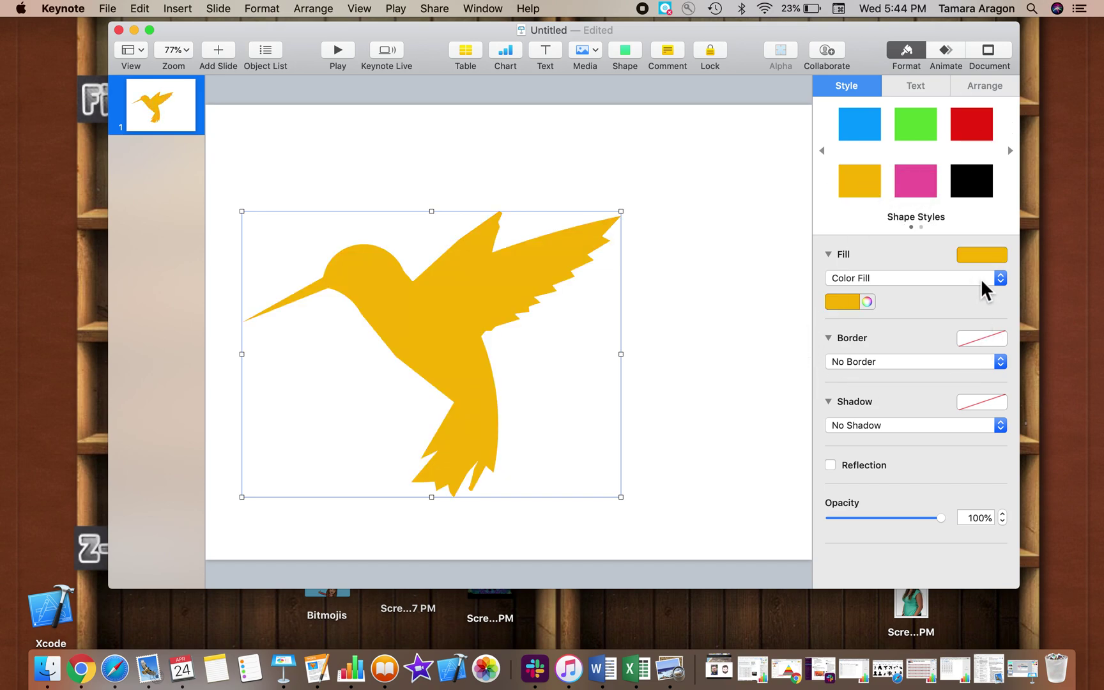
{"action": "left_click", "coordinate": [664, 203]}
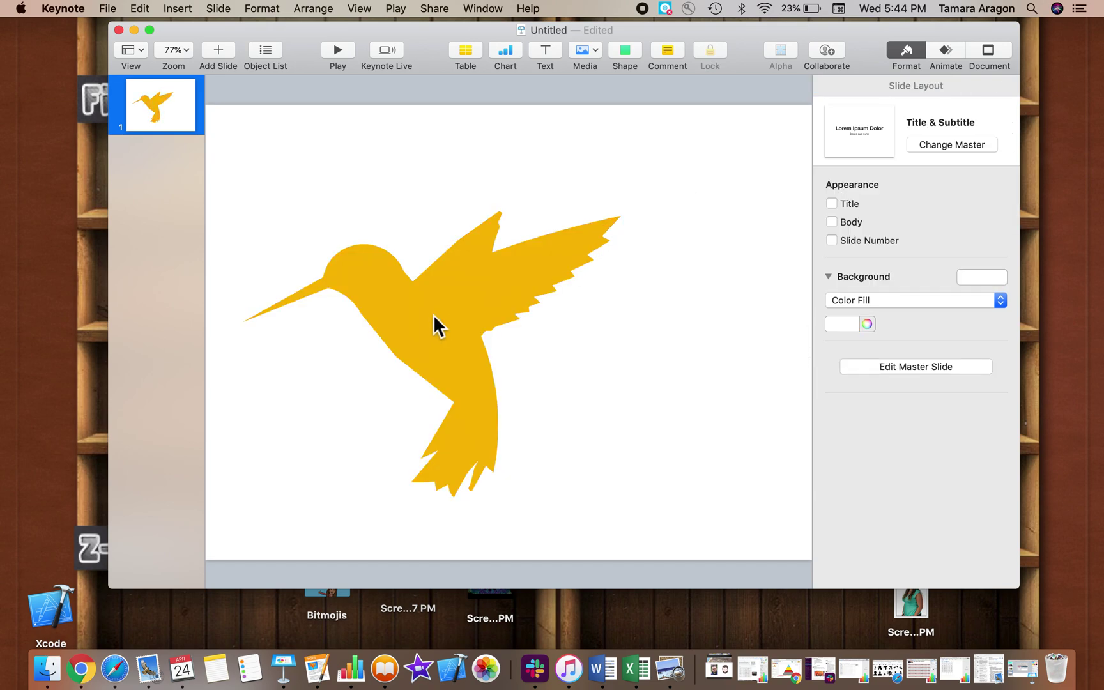
{"action": "right_click", "coordinate": [426, 316]}
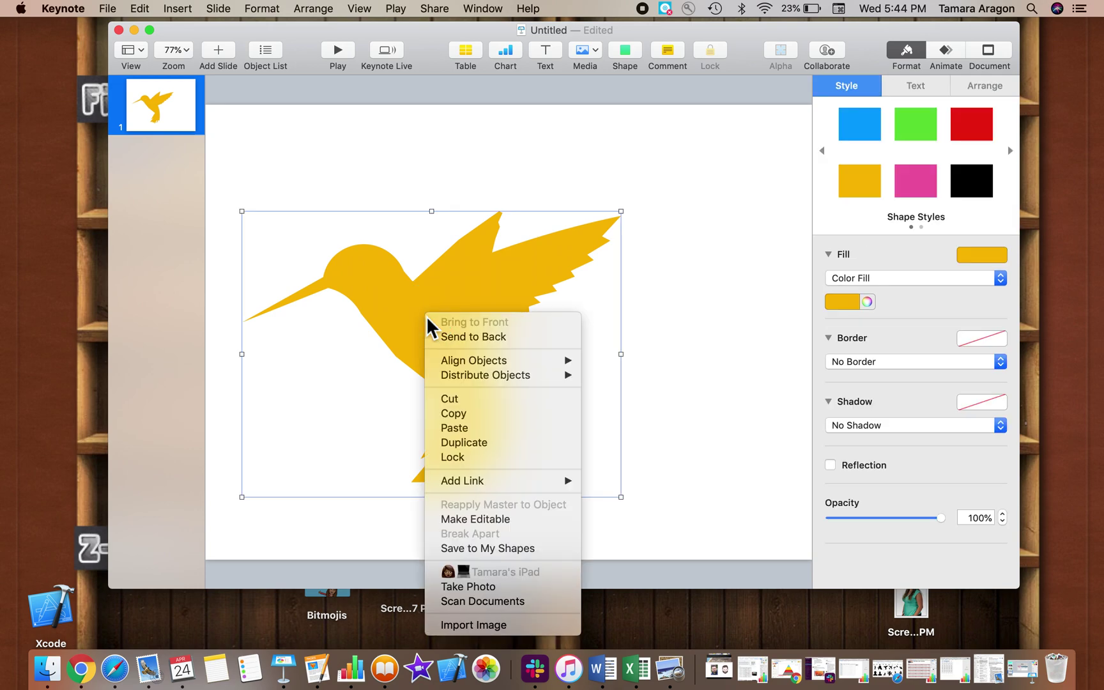
Save the yellow bird to My Shapes as 'Hummingbird' and move it higher on the slide
{"action": "left_click", "coordinate": [486, 548]}
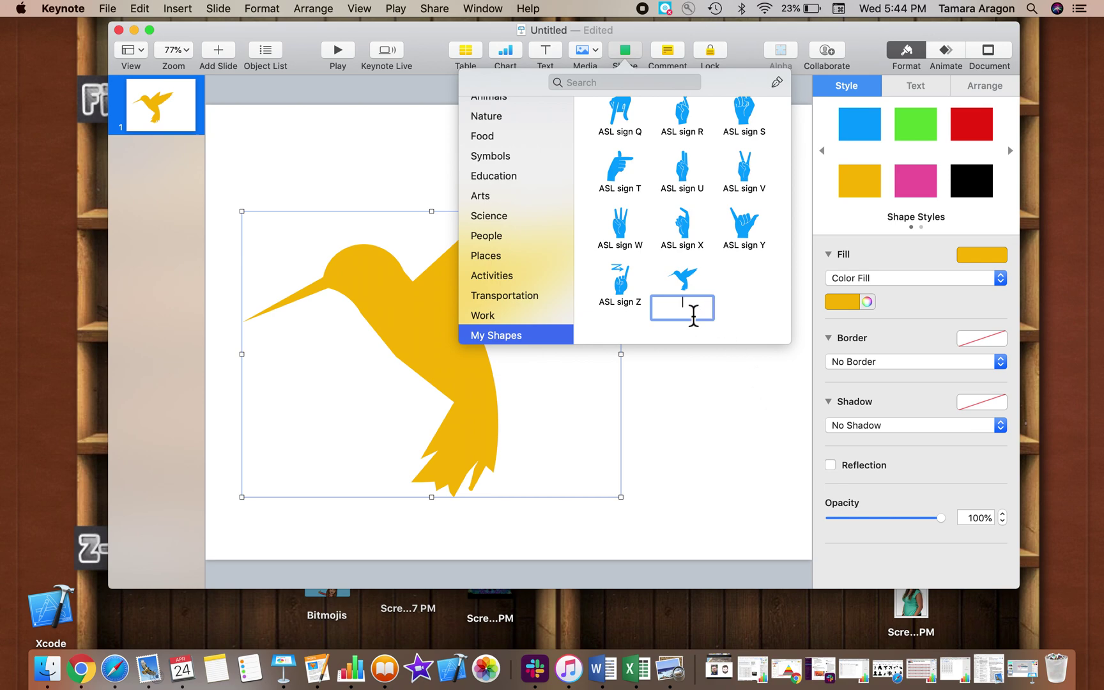
{"action": "type", "text": "ummingbird"}
{"action": "left_click", "coordinate": [681, 383]}
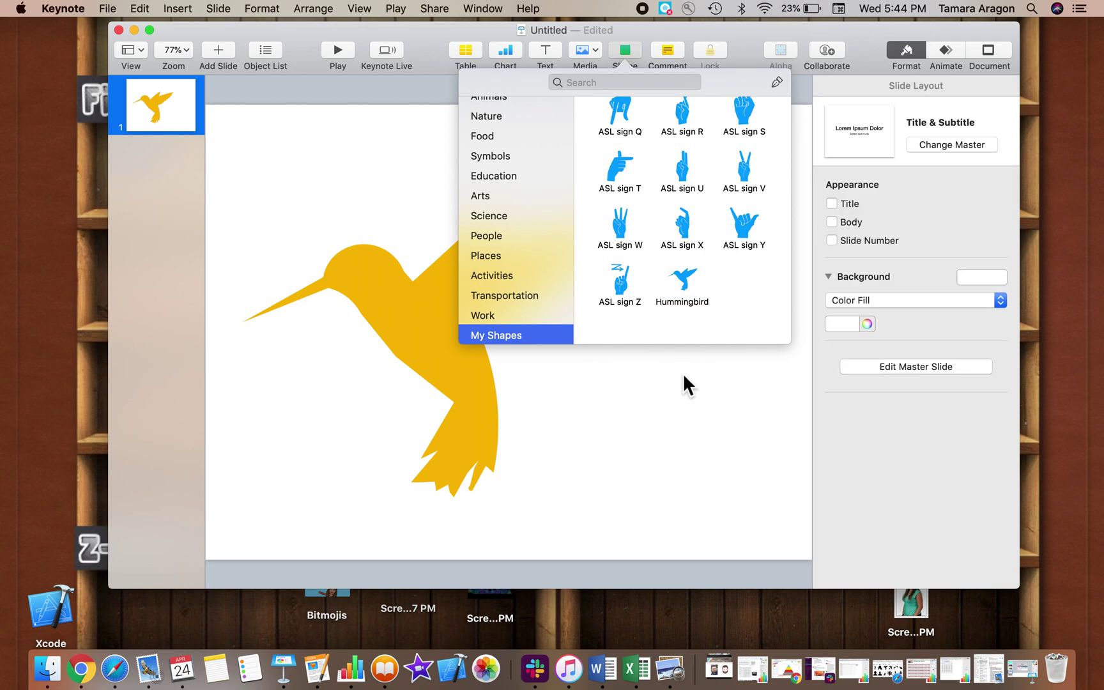
{"action": "left_click", "coordinate": [311, 132]}
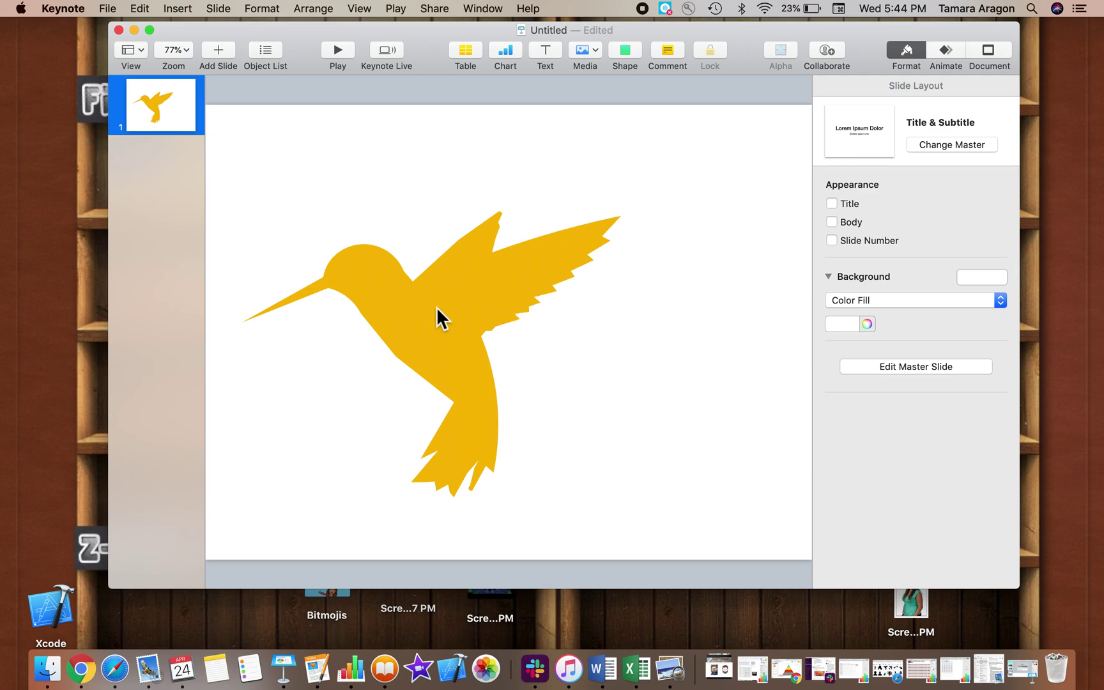
{"action": "left_click_drag", "start_coordinate": [422, 316], "coordinate": [510, 275]}
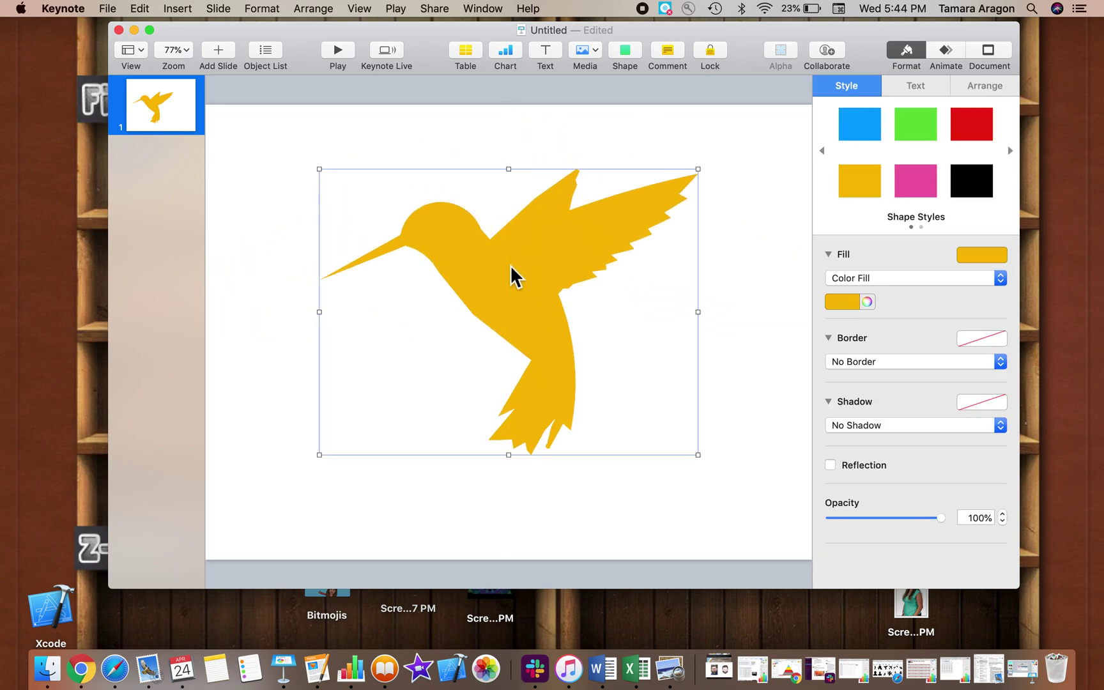